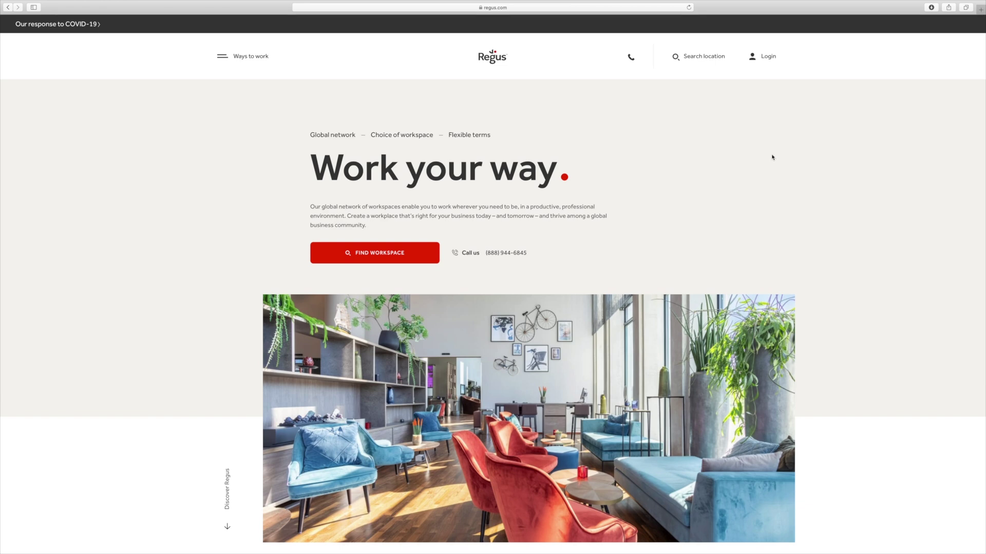
Search the homepage's workspace finder for Virtual Offices in Dallas, Texas, United States.
scroll(772, 157, "down", 5)
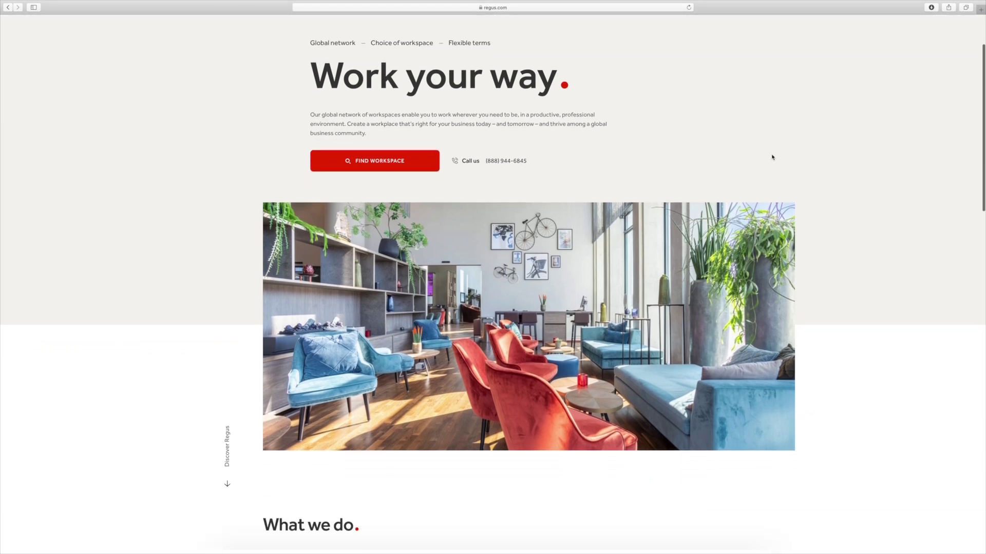
scroll(772, 157, "down", 5)
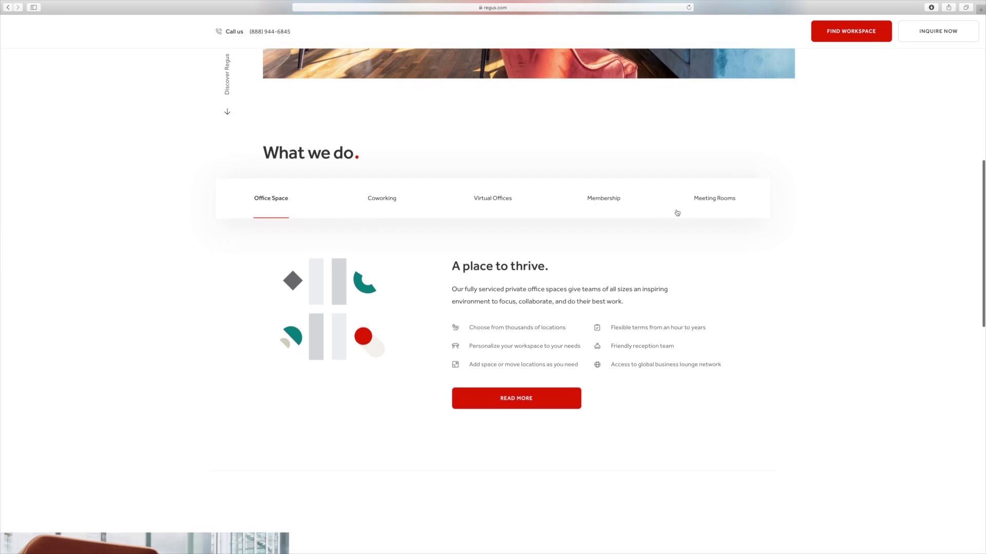
scroll(739, 277, "down", 3)
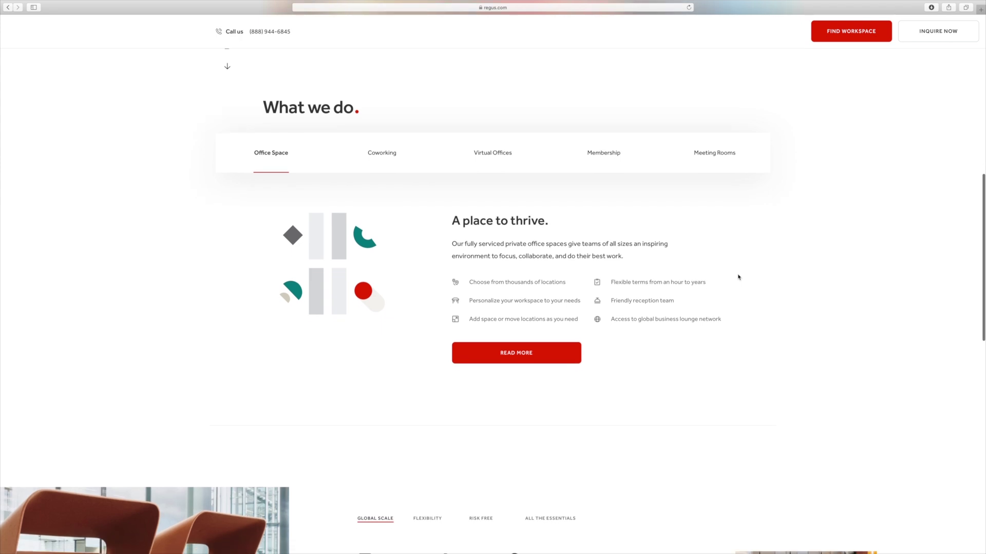
scroll(738, 277, "down", 5)
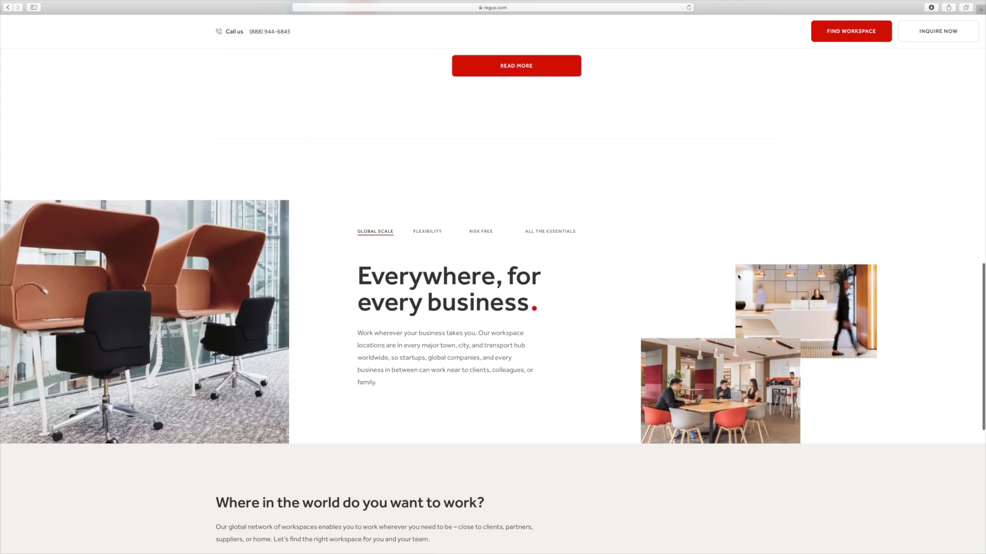
scroll(738, 277, "down", 5)
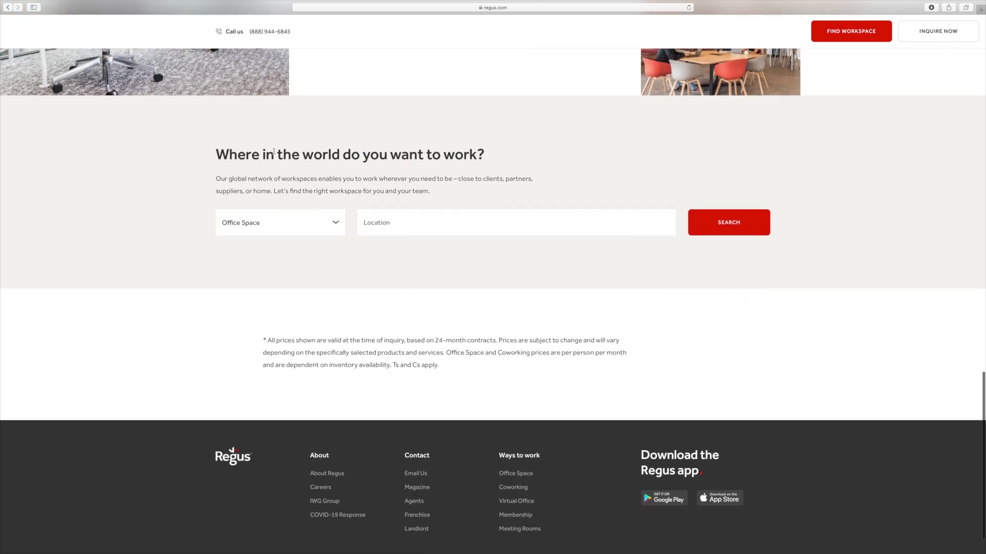
left_click(286, 230)
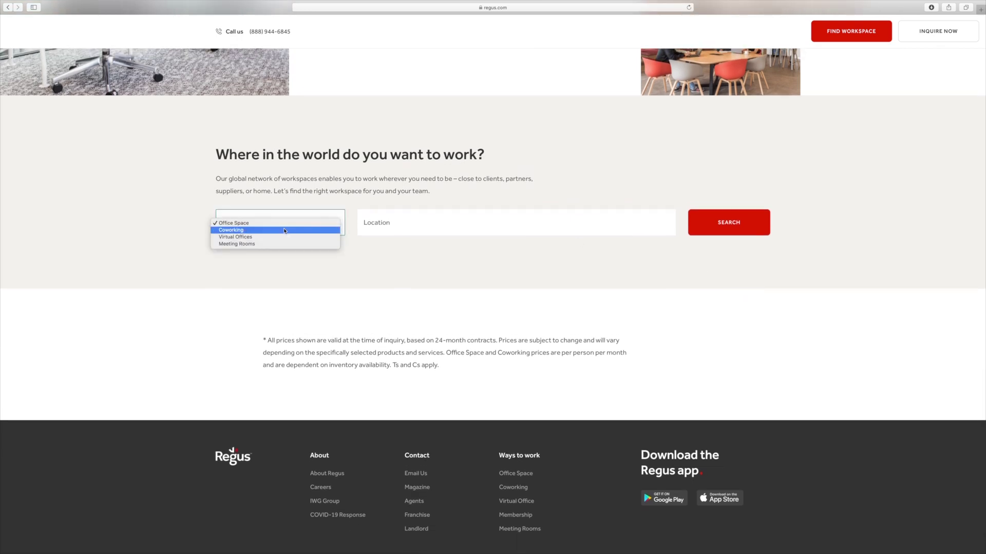
left_click(258, 237)
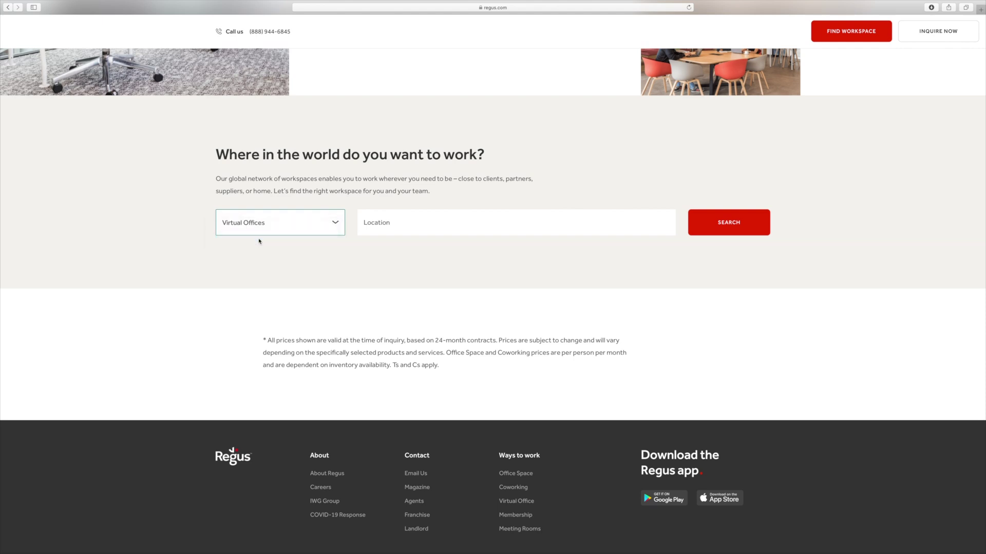
left_click(390, 227)
type("Dallas")
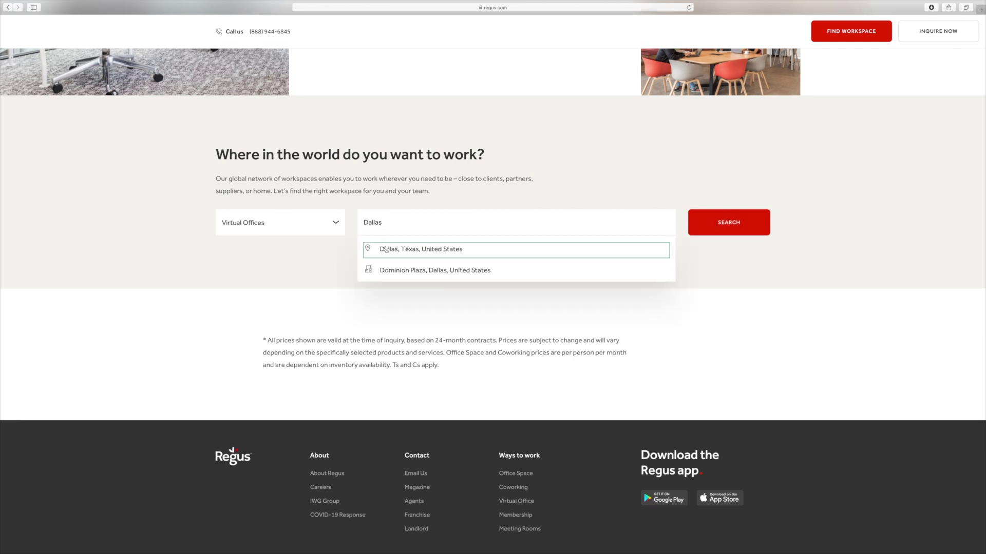
left_click(394, 250)
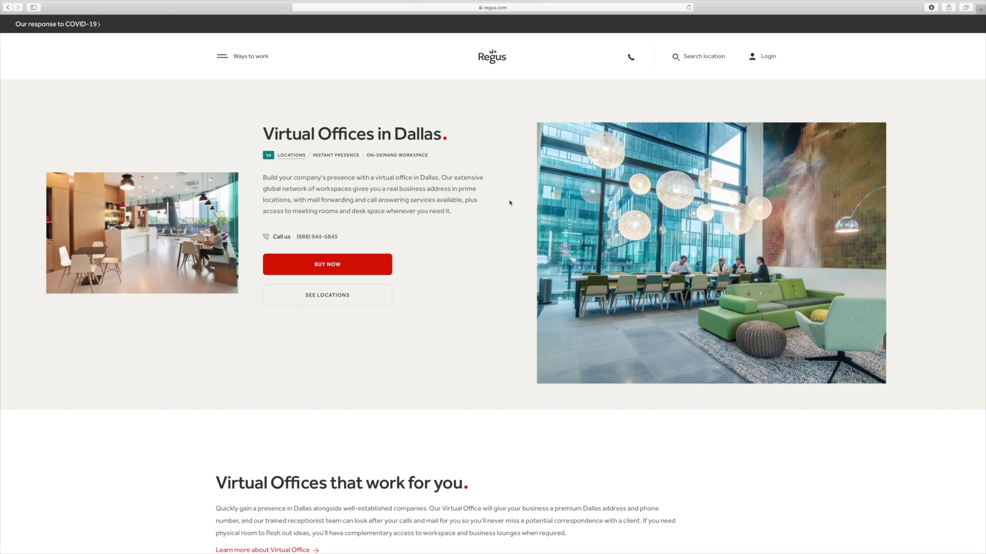
Review the Dallas virtual office plans, their prices and features, the area information and the featured locations.
scroll(510, 203, "down", 3)
scroll(510, 203, "down", 5)
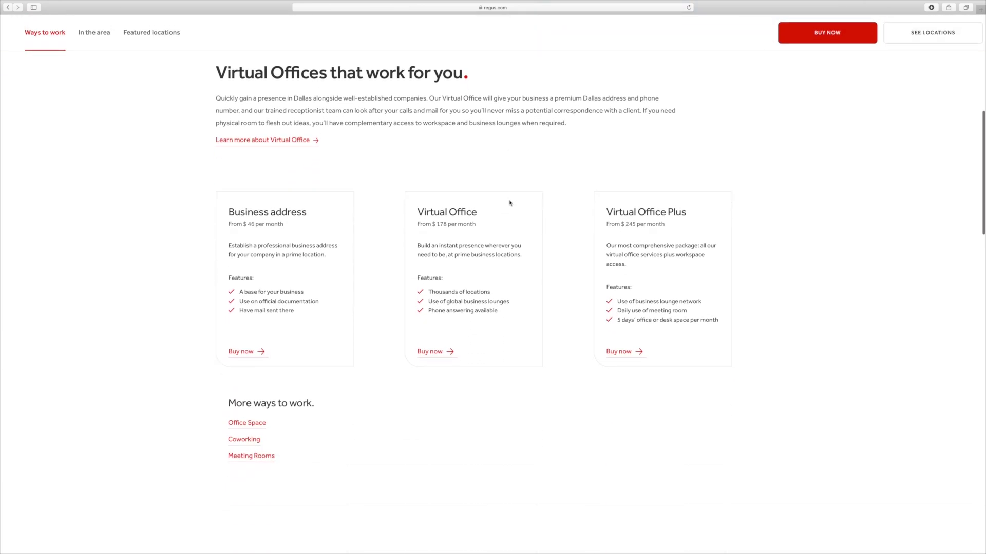
scroll(510, 202, "up", 1)
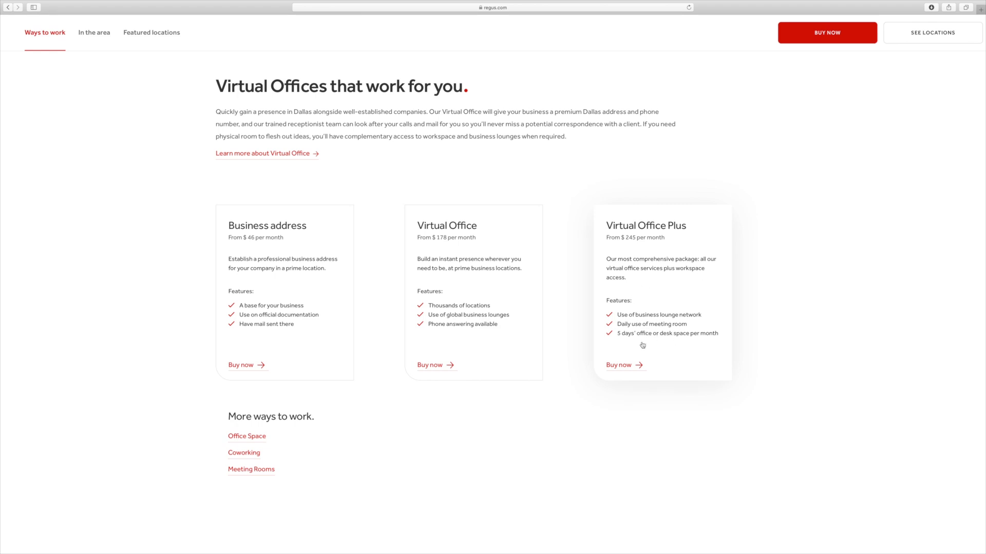
scroll(537, 391, "down", 10)
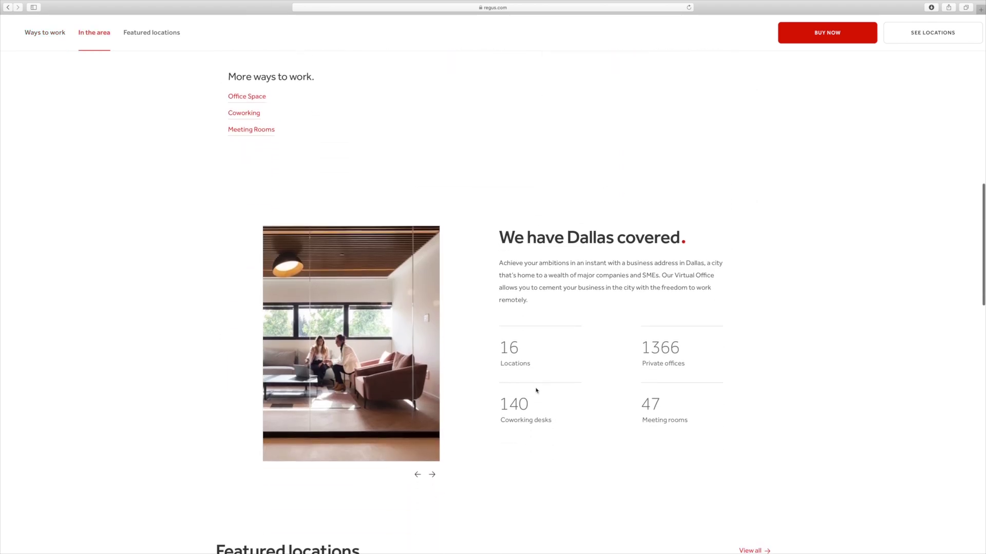
scroll(536, 391, "down", 4)
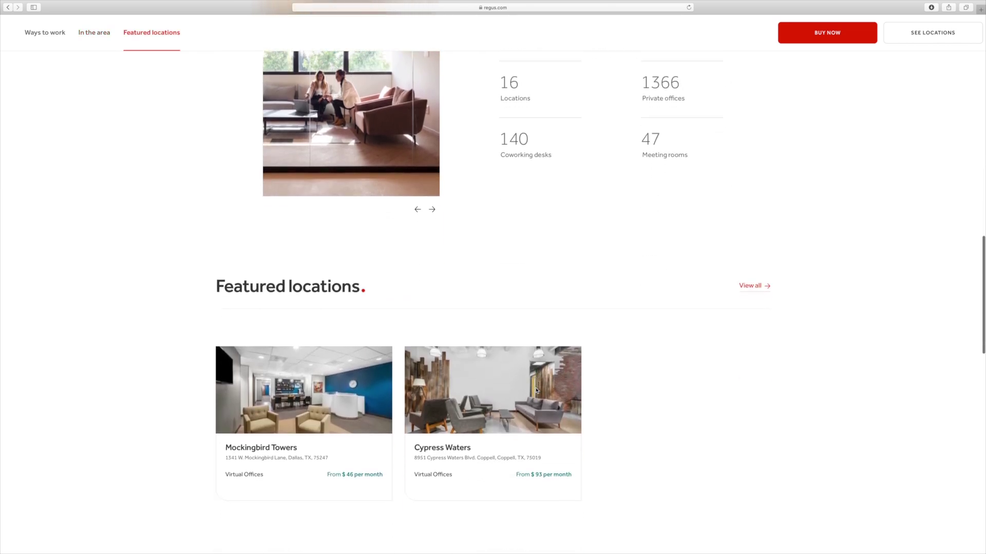
scroll(536, 390, "down", 2)
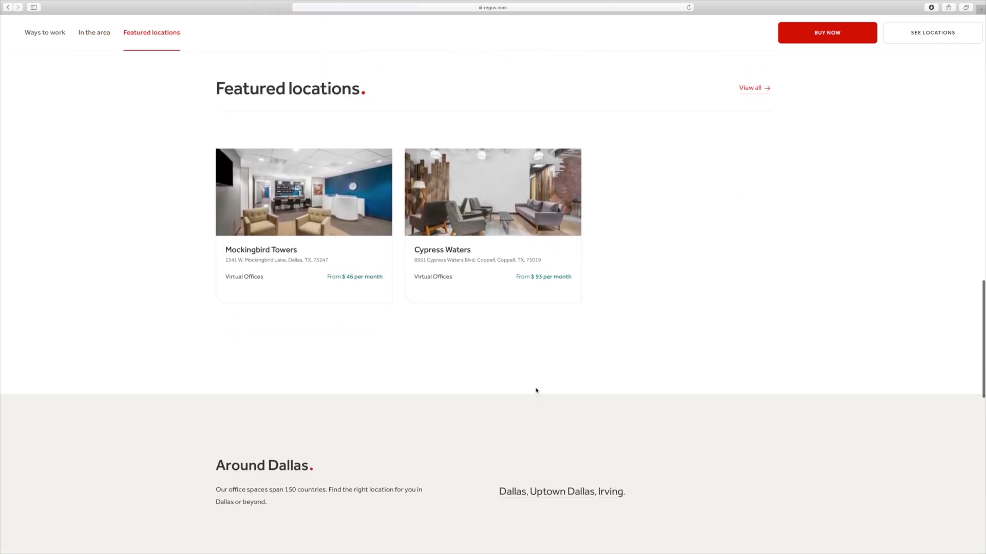
scroll(536, 390, "up", 10)
scroll(536, 391, "up", 12)
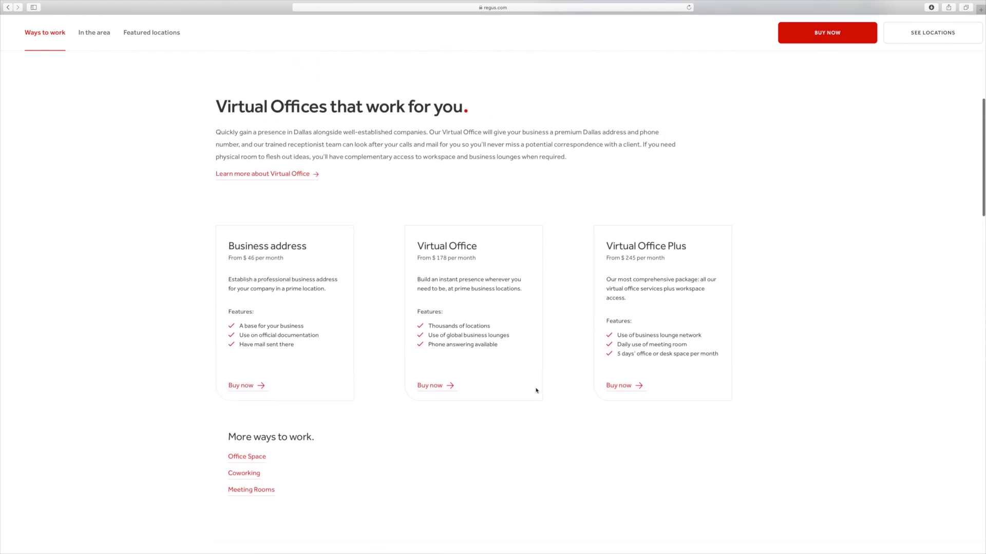
scroll(537, 390, "up", 2)
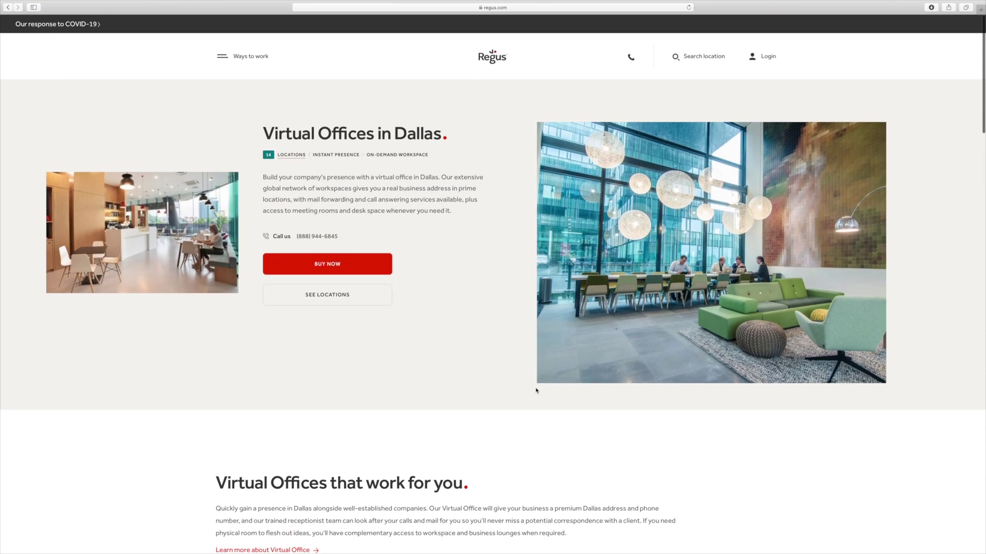
Open the full list of Dallas locations and look through the centers, their prices and the map.
left_click(343, 296)
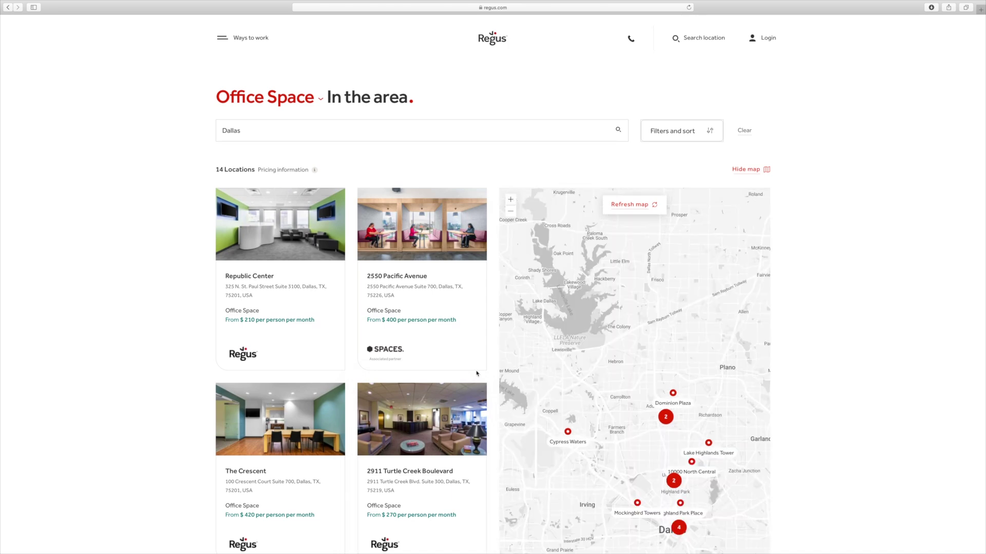
scroll(477, 373, "down", 3)
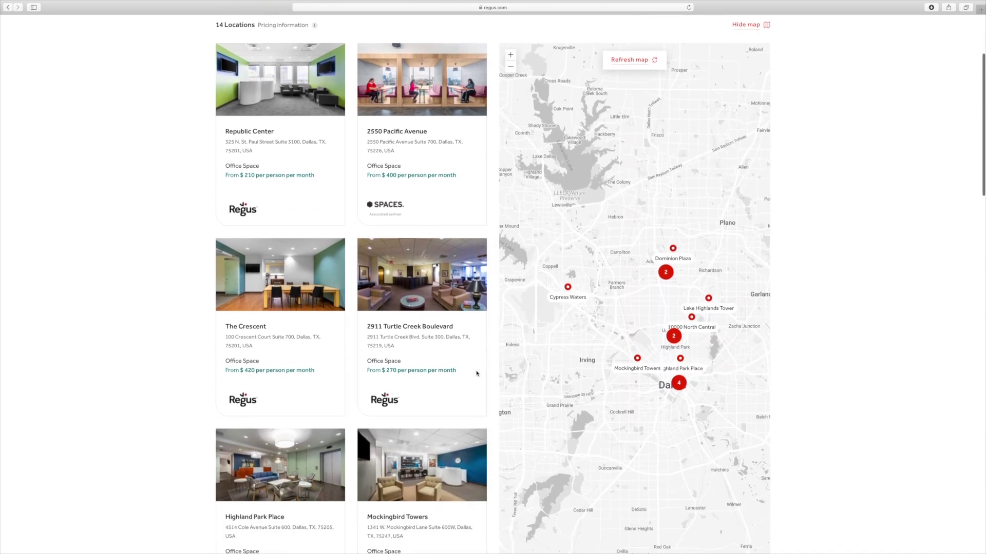
scroll(477, 373, "down", 4)
scroll(477, 374, "down", 2)
scroll(476, 373, "down", 3)
scroll(477, 374, "down", 9)
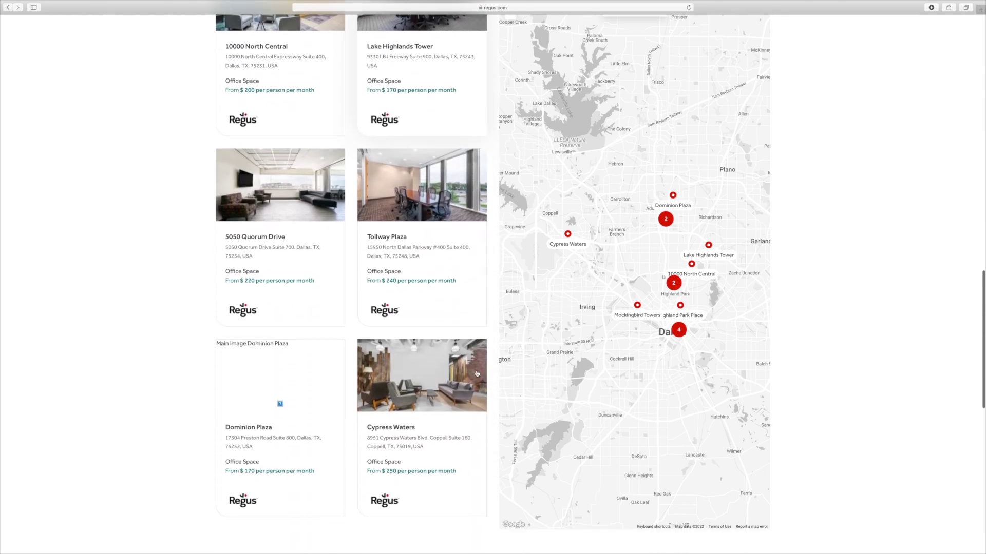
scroll(477, 374, "down", 2)
scroll(476, 373, "up", 15)
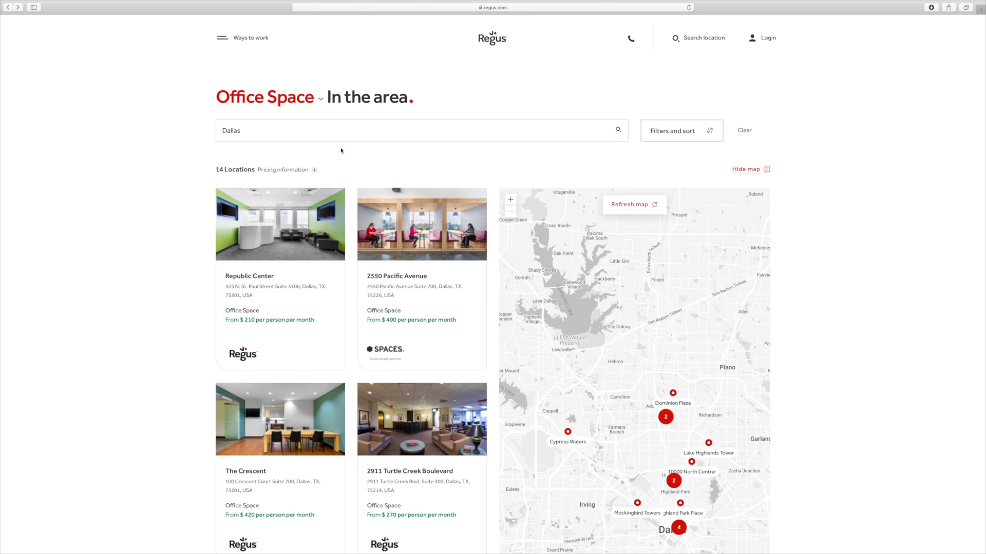
Return to the Dallas virtual offices page and start buying the Business address plan.
left_click(8, 7)
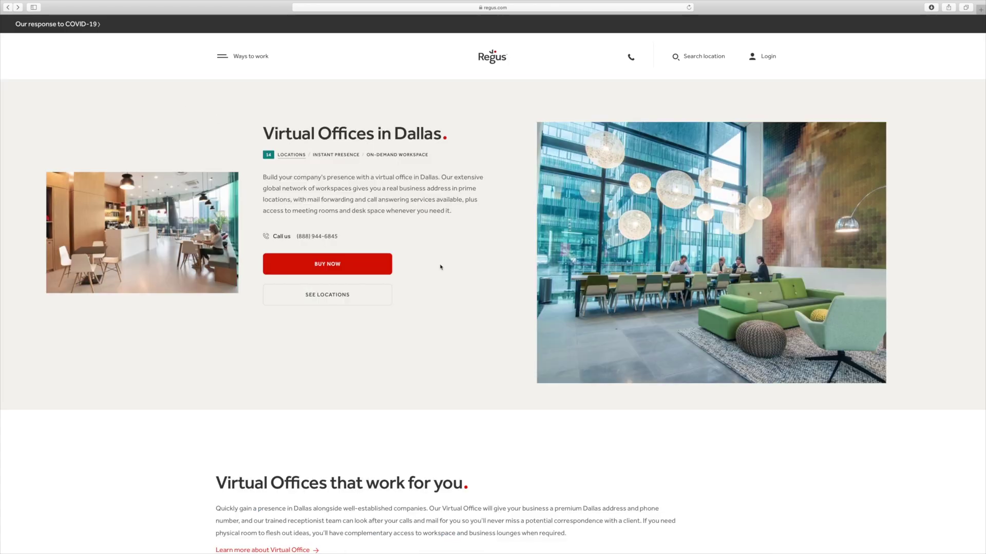
scroll(441, 267, "down", 7)
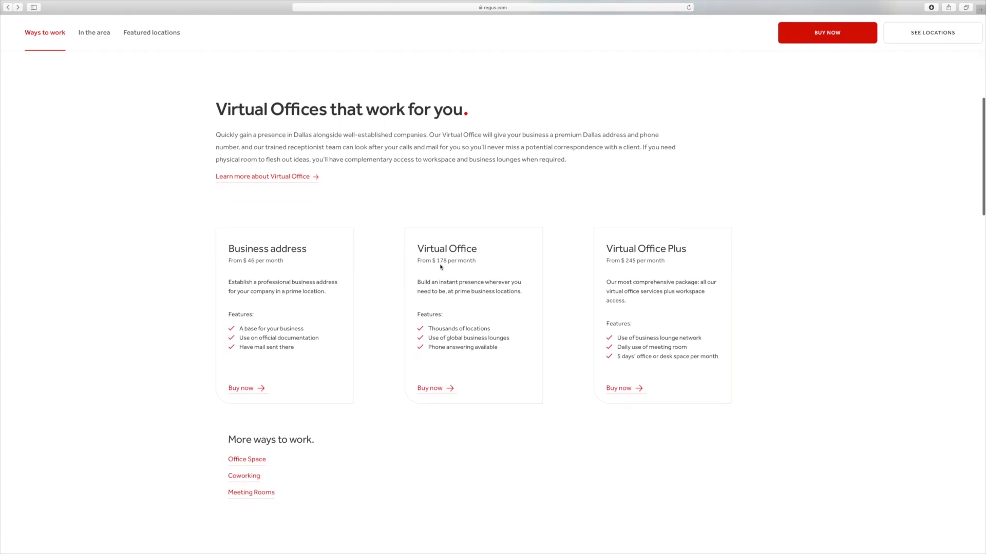
left_click(249, 389)
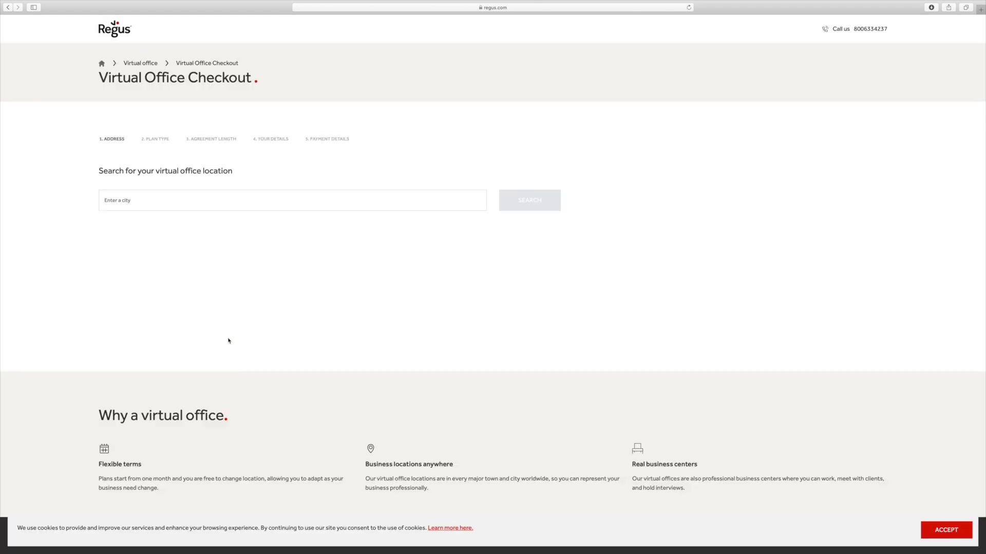
Search the virtual office checkout for addresses in Dallas, TX, USA.
left_click(118, 202)
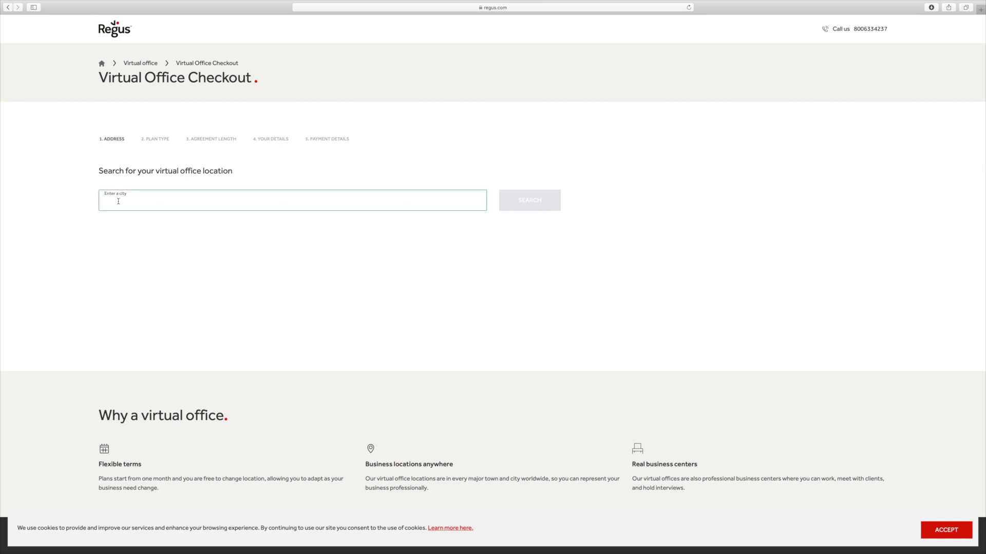
type("Dallas")
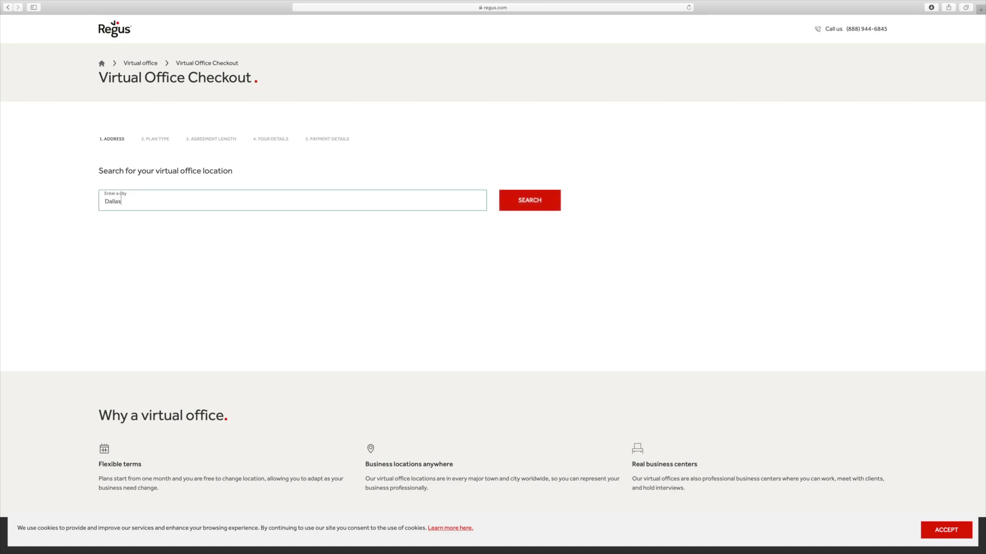
left_click(151, 223)
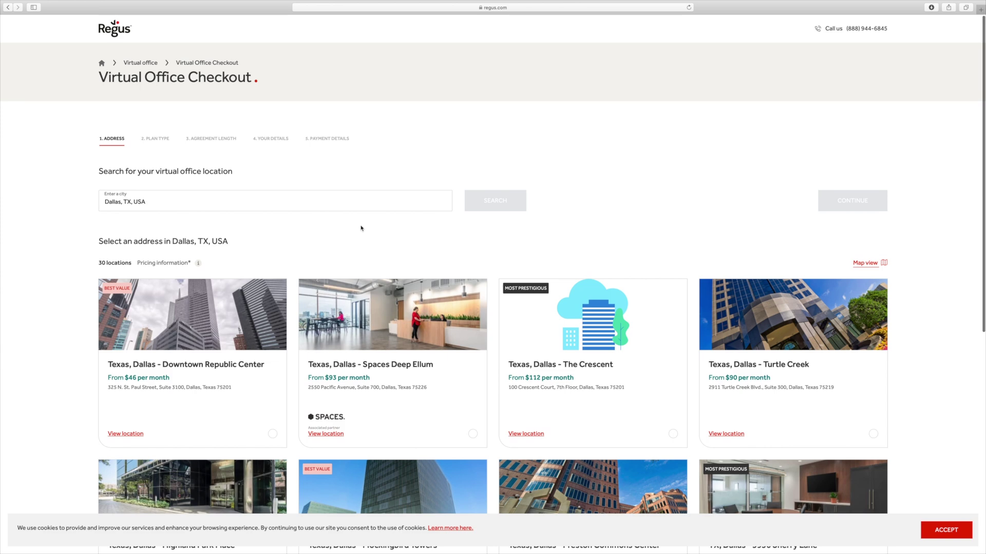
Look through the available Dallas addresses and select the Downtown Republic Center location.
scroll(402, 236, "down", 3)
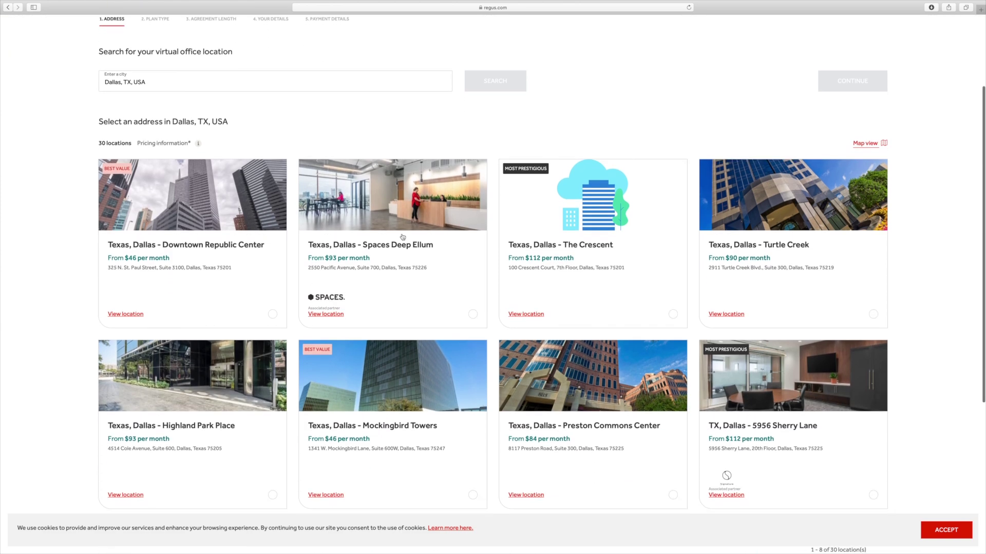
scroll(403, 237, "down", 2)
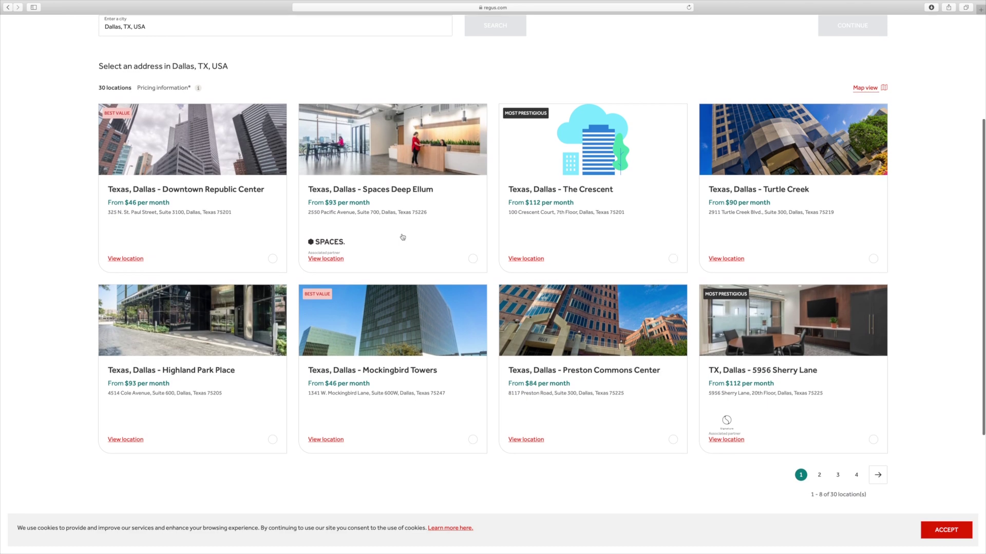
scroll(402, 236, "down", 4)
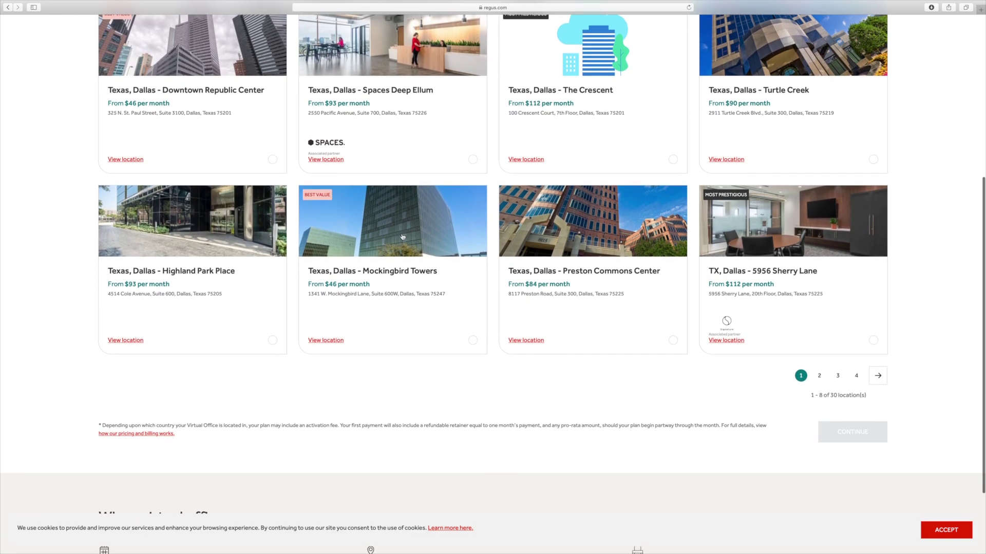
scroll(403, 237, "up", 5)
scroll(402, 236, "up", 2)
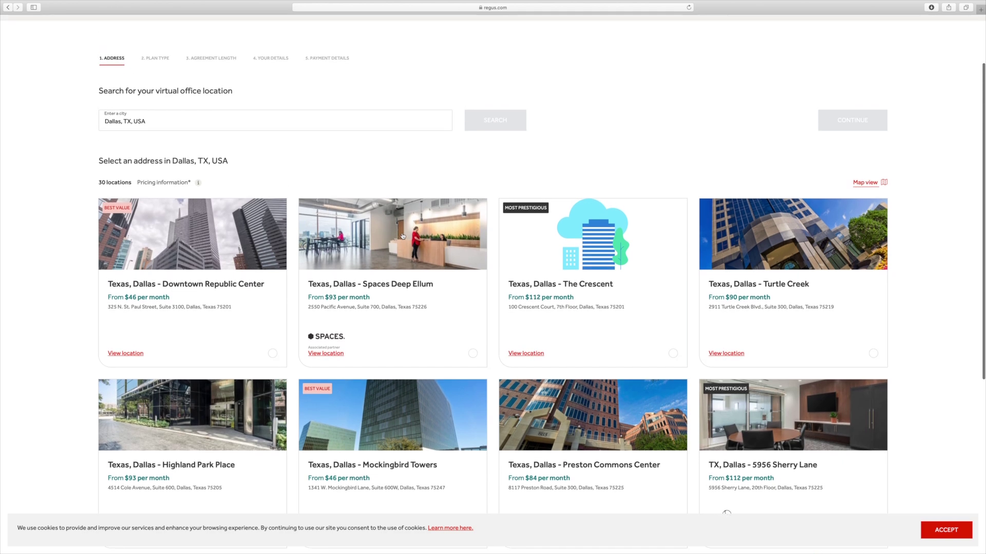
left_click(205, 286)
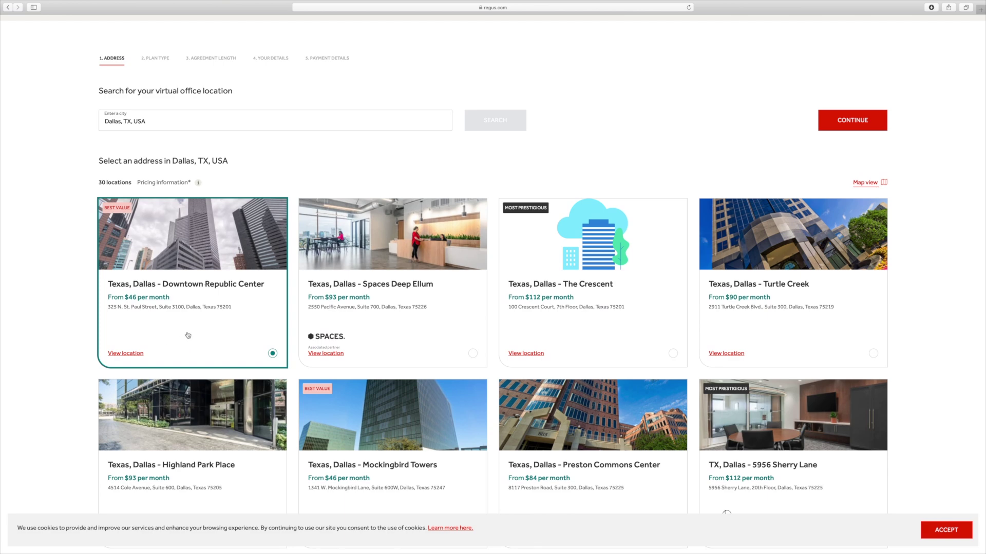
View the details of the Downtown Republic Center and Spaces Deep Ellum locations, including the second Deep Ellum photo.
scroll(636, 208, "down", 1)
scroll(195, 288, "up", 2)
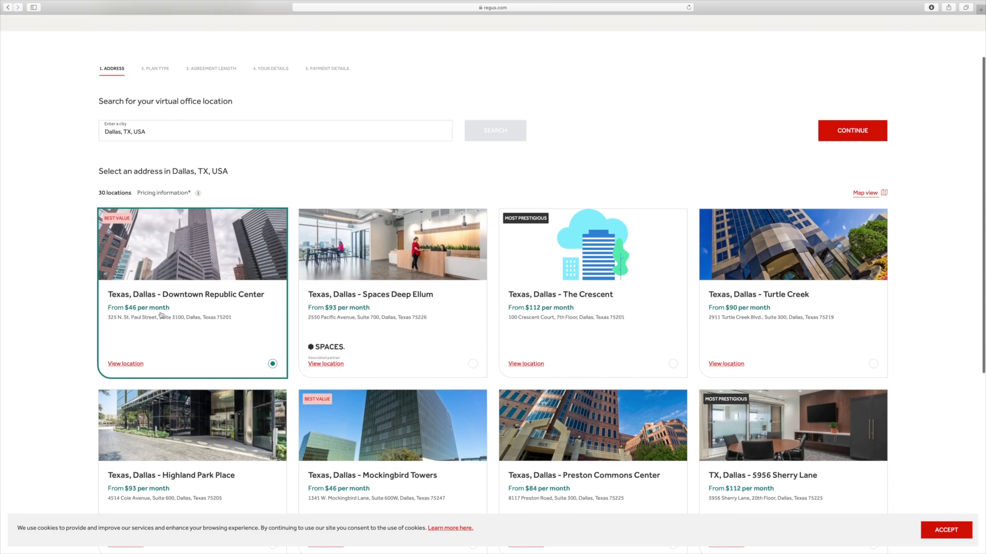
left_click(135, 365)
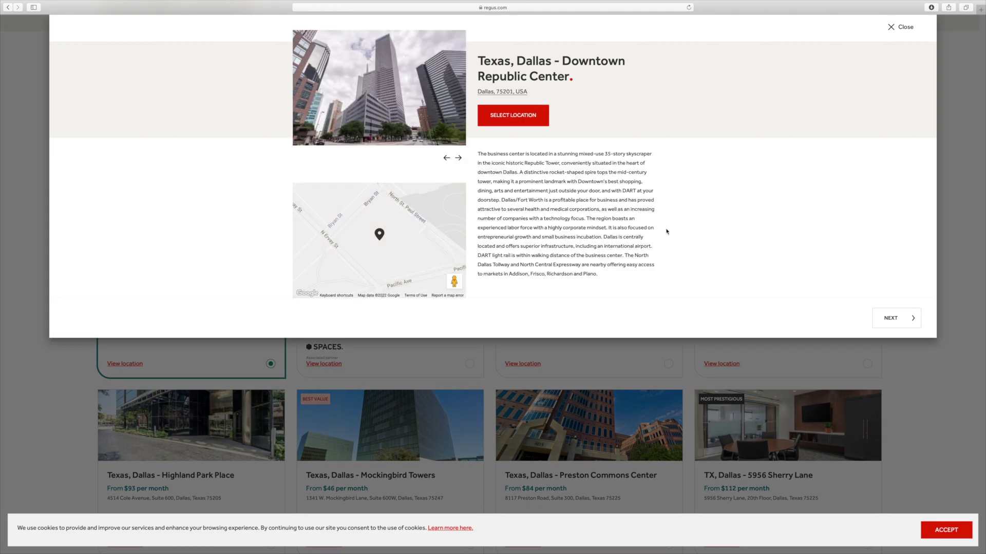
left_click(900, 318)
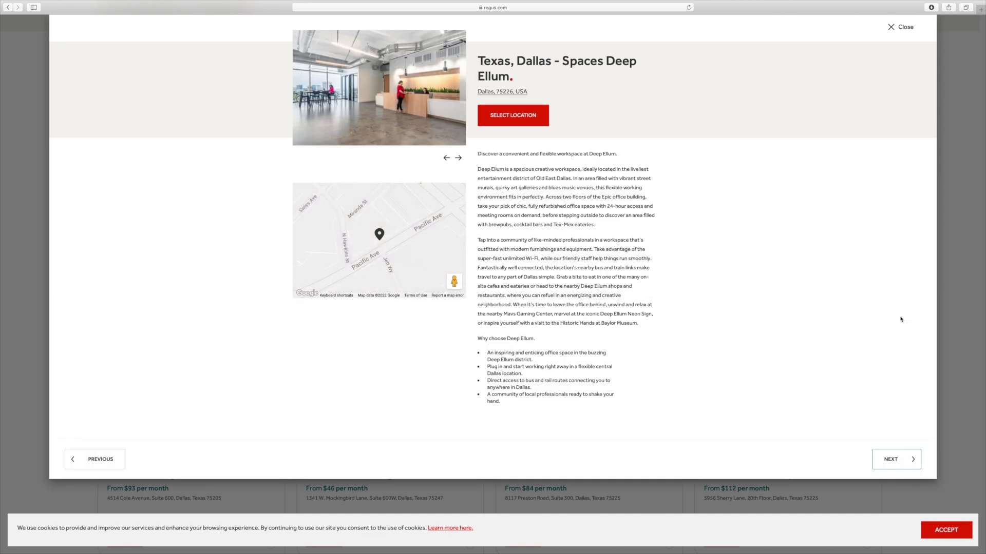
left_click(458, 159)
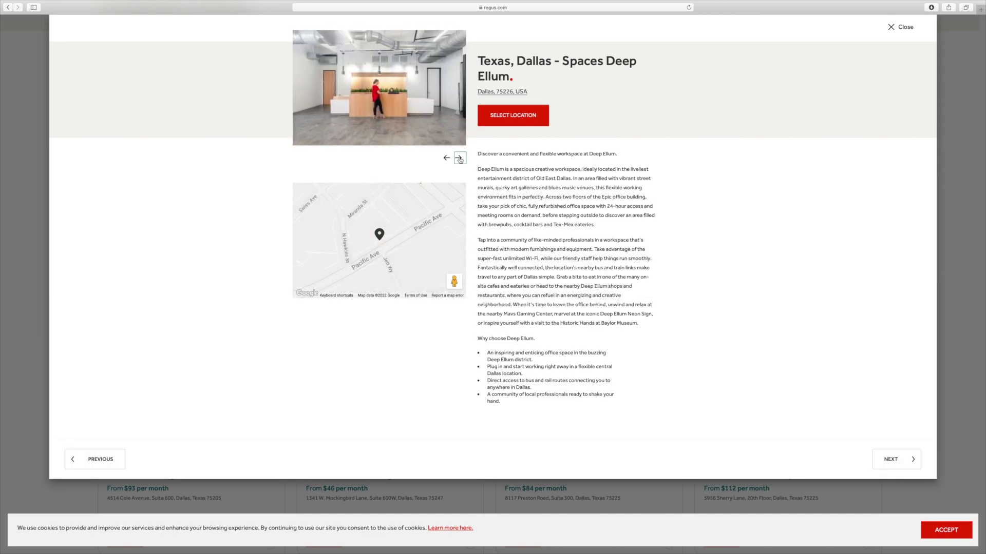
Look through the remaining photos of the Spaces Deep Ellum location and close its details.
left_click(460, 158)
left_click(460, 158)
left_click(460, 158)
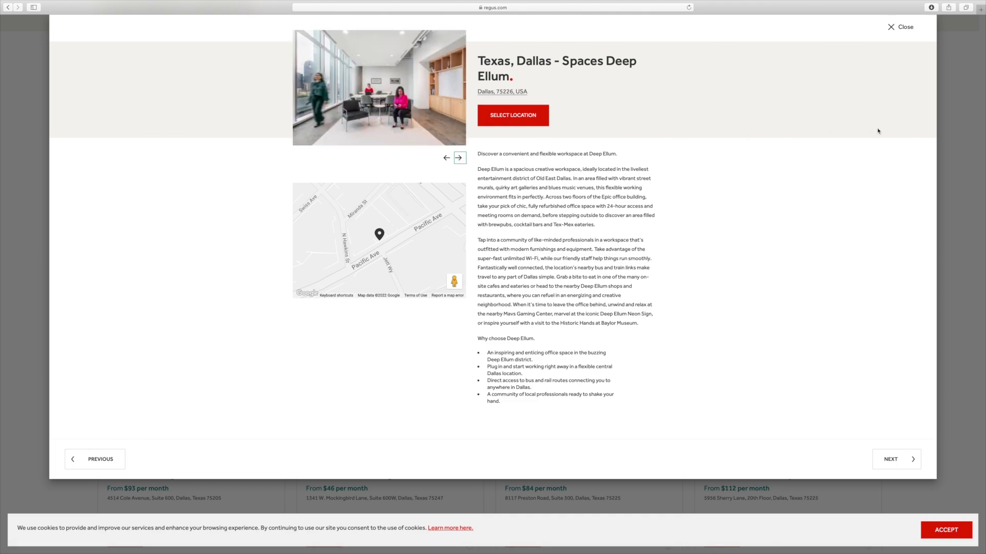
left_click(890, 28)
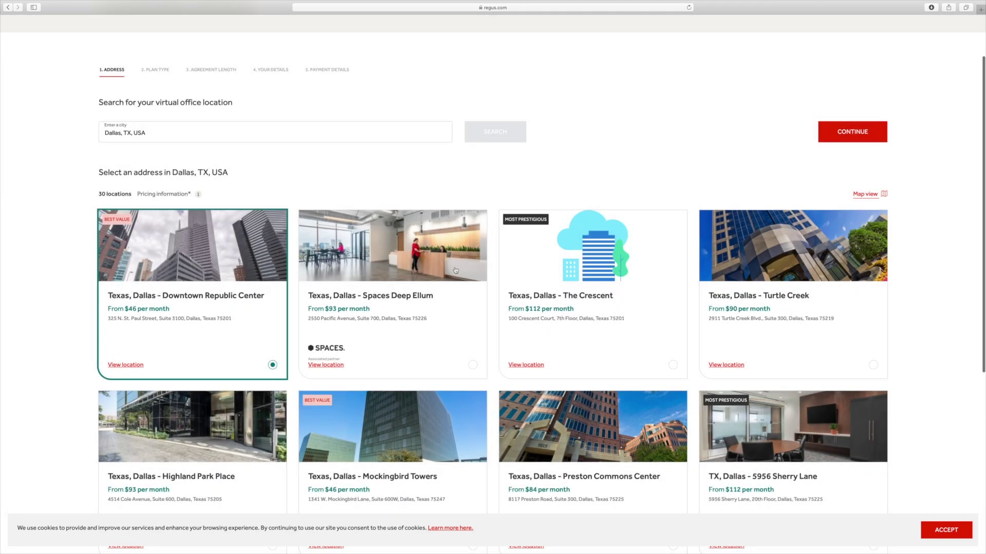
Check the pricing information and continue the checkout with the Downtown Republic Center address.
mouse_move(198, 196)
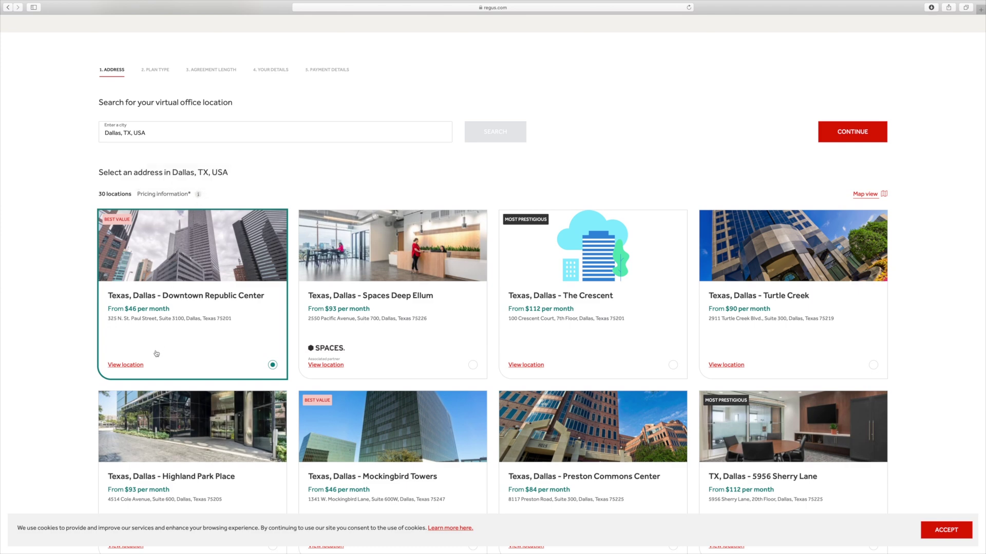
left_click(852, 132)
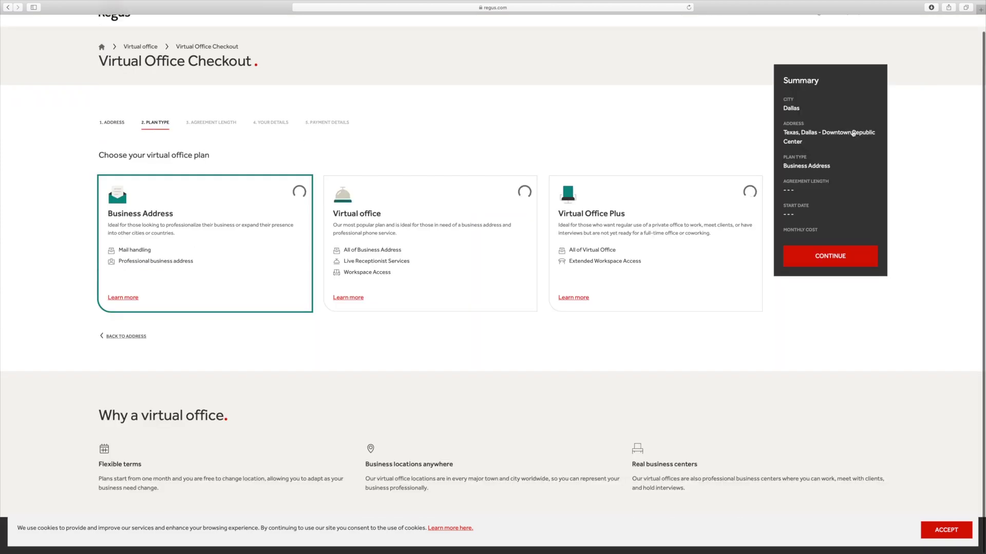
View the feature comparison of the Business Address, Virtual Office and Virtual Office Plus plans and close it.
scroll(471, 156, "up", 1)
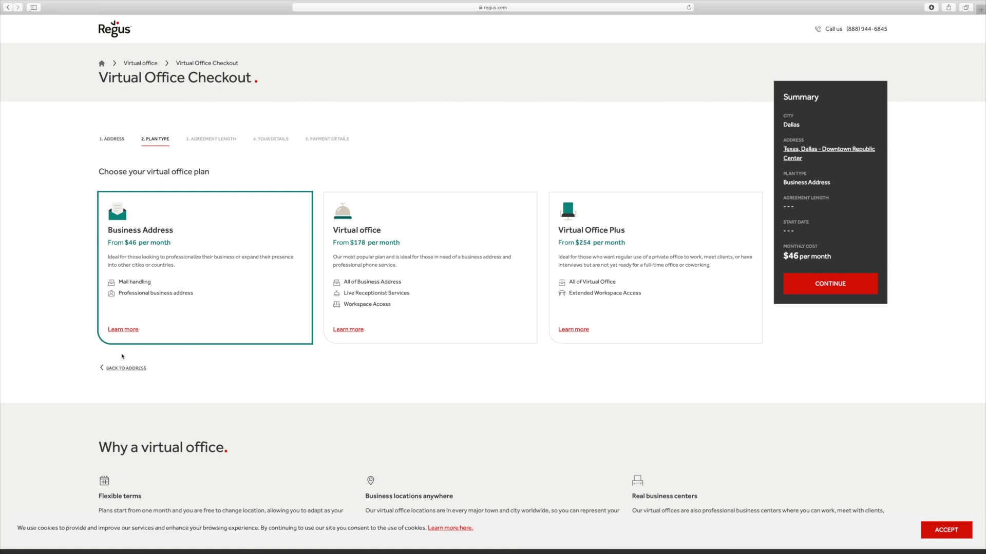
left_click(124, 332)
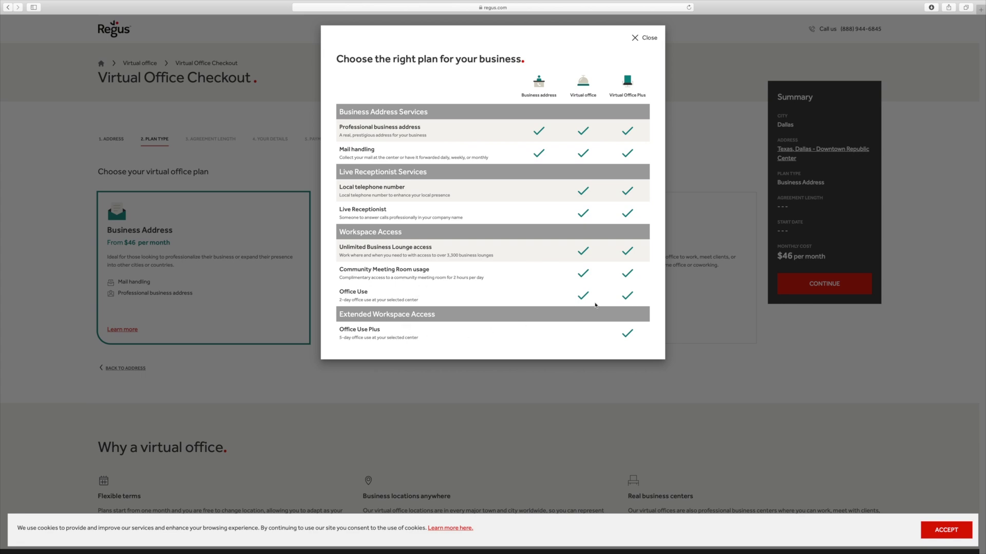
left_click(648, 38)
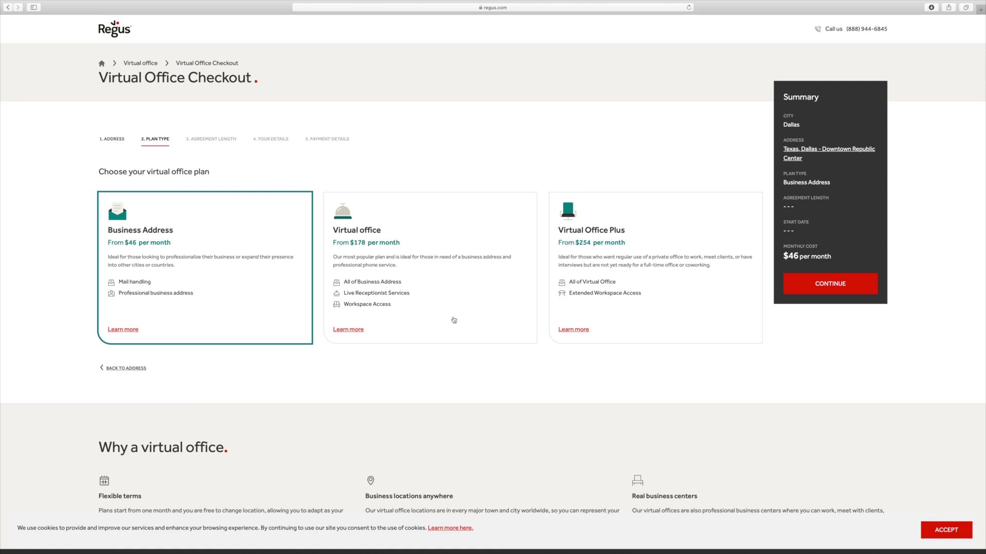
scroll(454, 320, "down", 2)
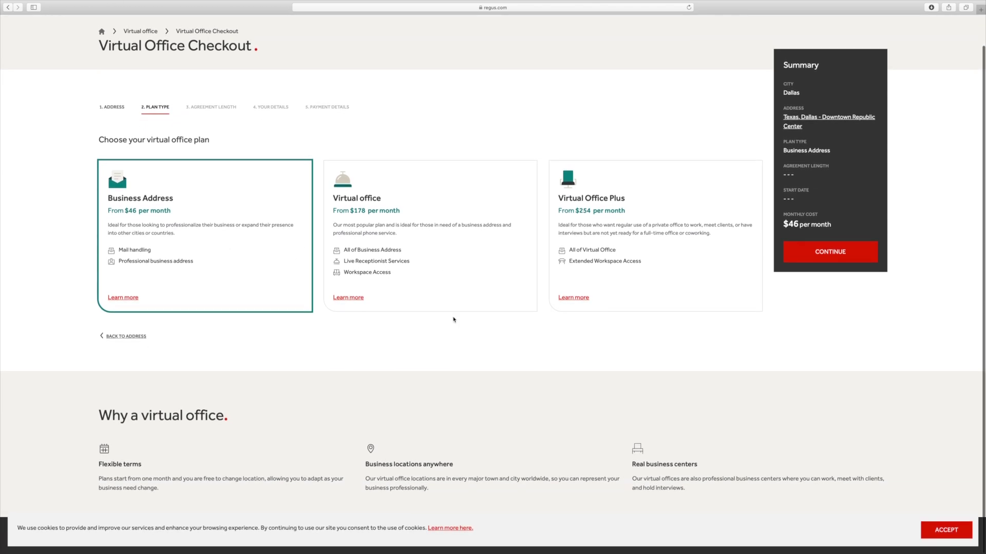
Continue with the Business Address plan and proceed to the account details with a 12-month agreement.
left_click(821, 256)
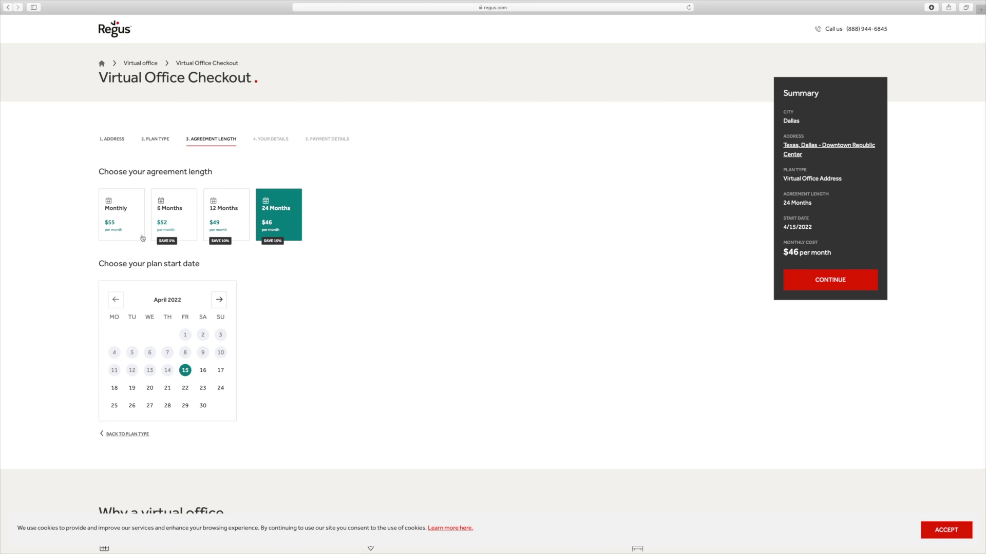
left_click(225, 227)
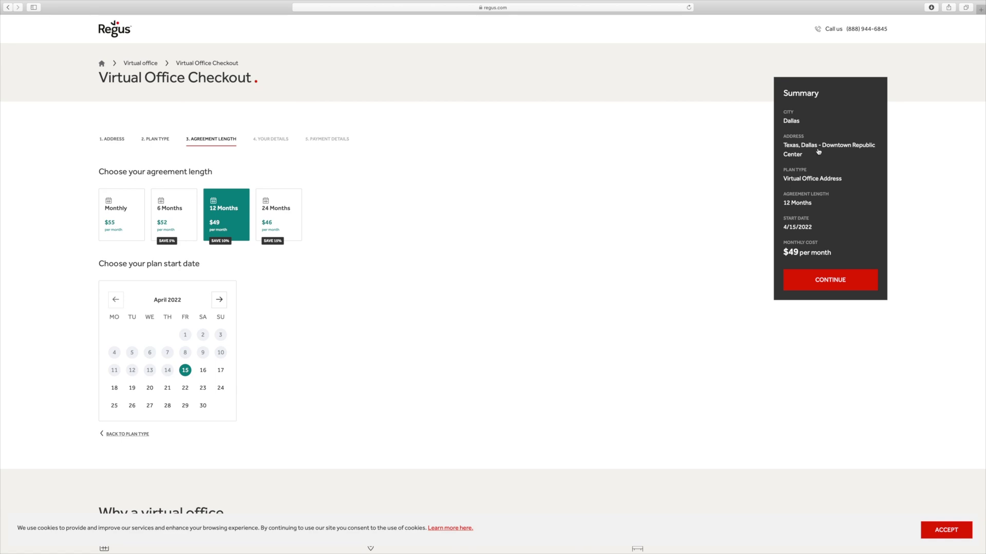
left_click(828, 280)
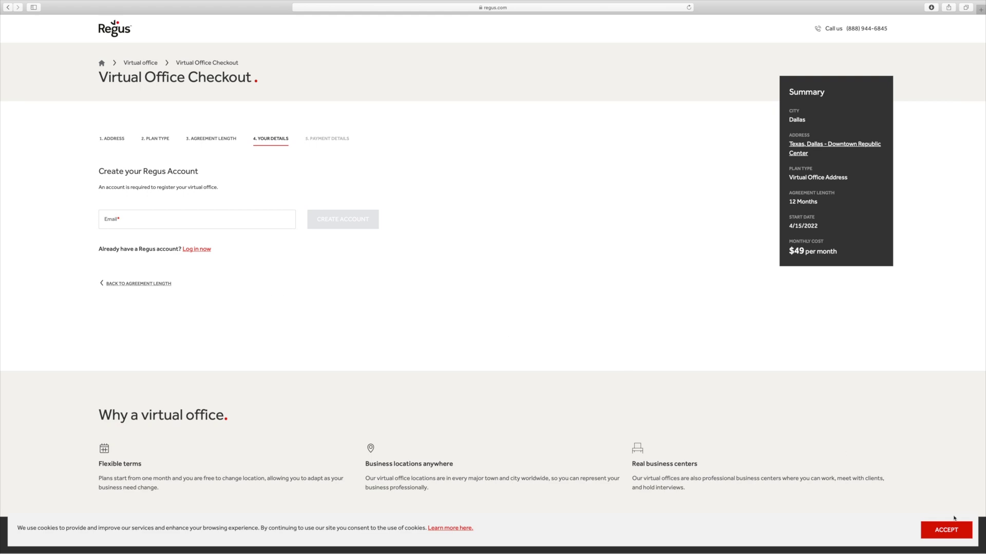
Accept the site's cookies and go back from account creation to the agreement length stage.
left_click(958, 534)
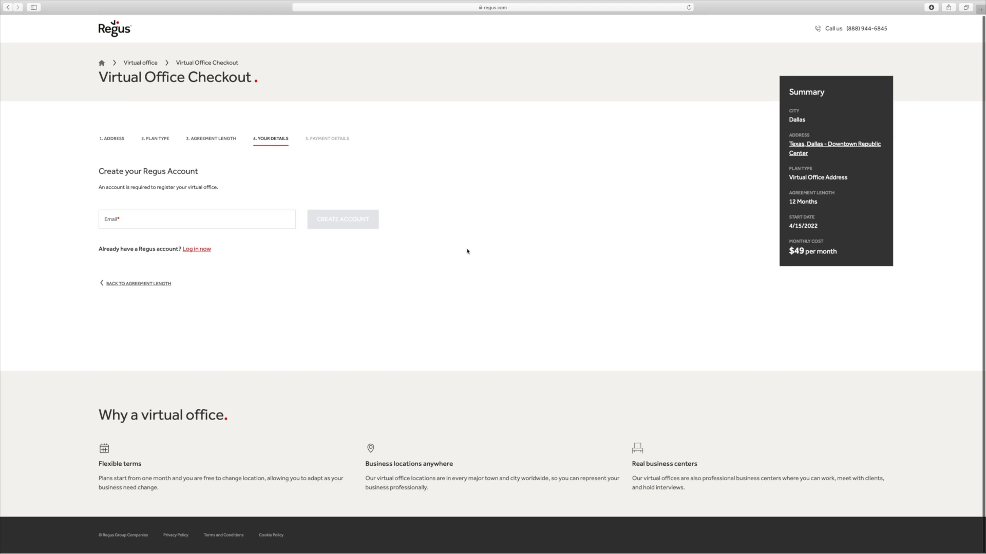
left_click(123, 284)
scroll(321, 287, "up", 2)
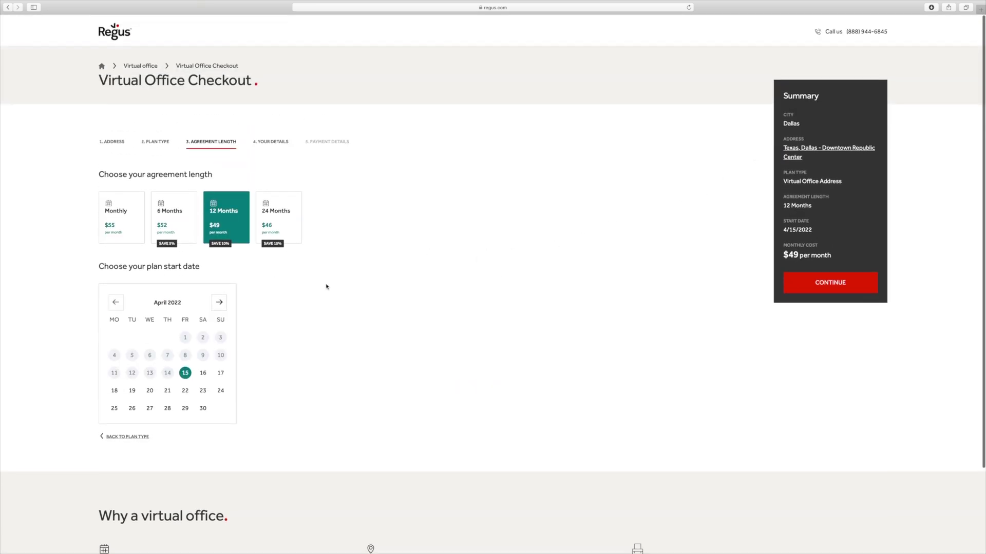
Leave the checkout for the Regus home page and open the Virtual Offices page.
left_click(121, 35)
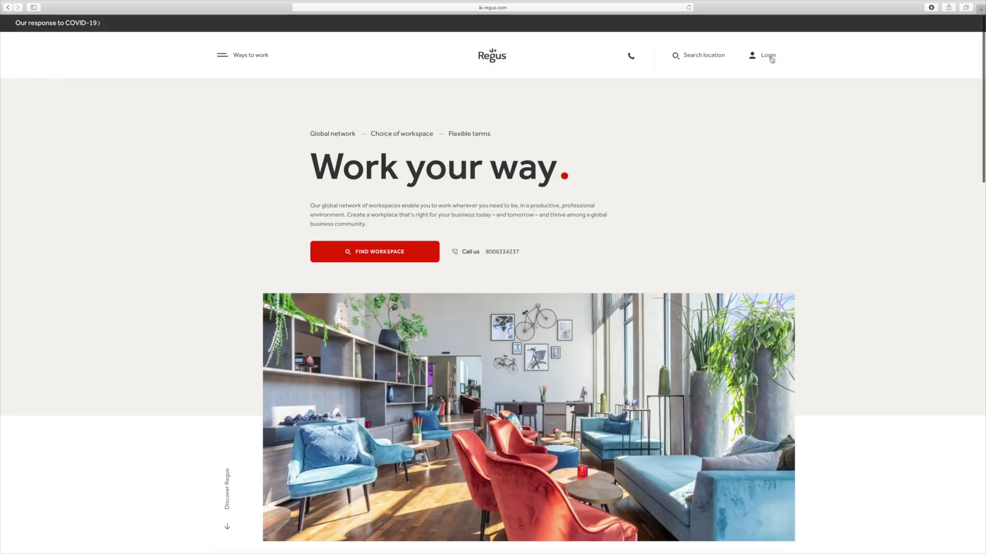
left_click(218, 56)
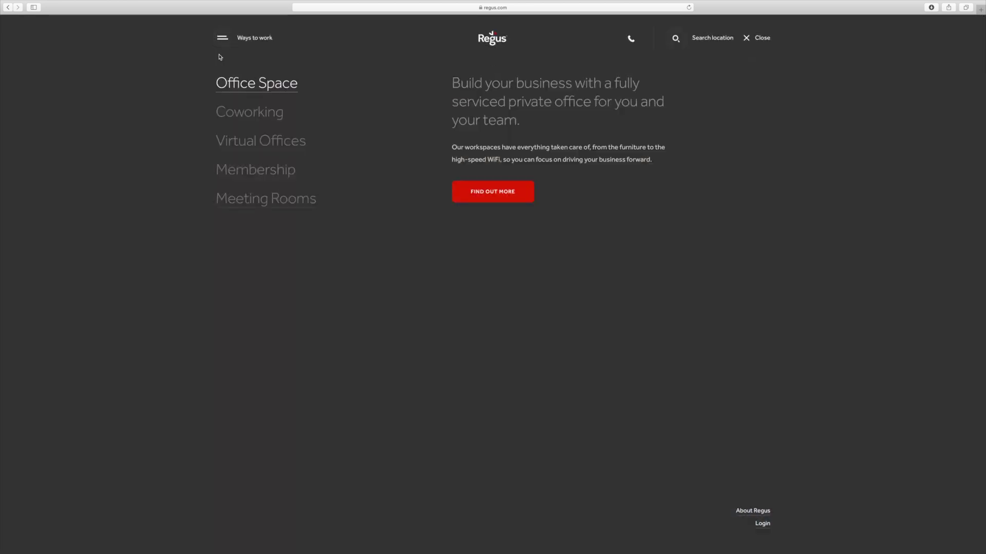
left_click(246, 146)
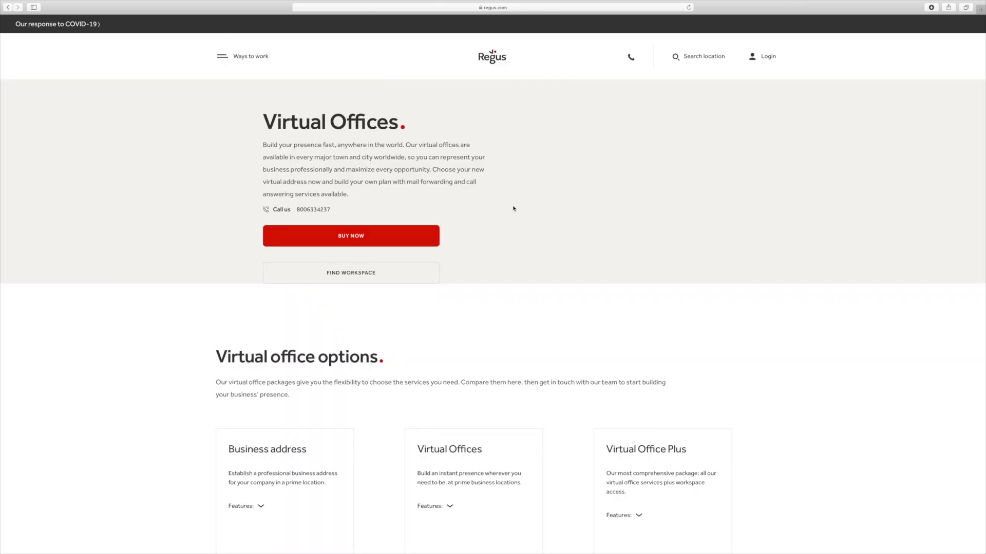
Read what virtual offices include and which business services are offered on the Virtual Offices page.
scroll(513, 208, "down", 3)
scroll(514, 209, "down", 8)
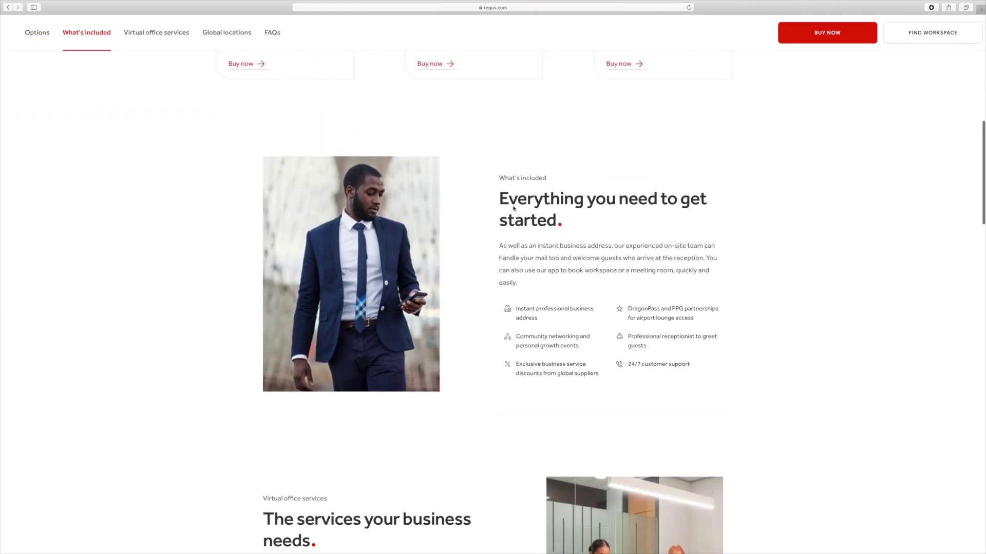
scroll(512, 206, "down", 2)
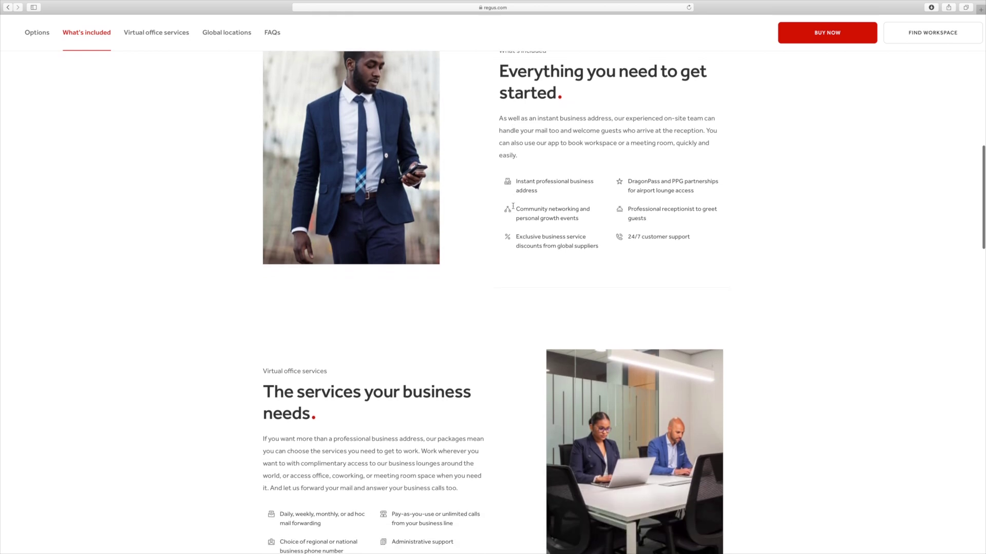
scroll(513, 209, "down", 4)
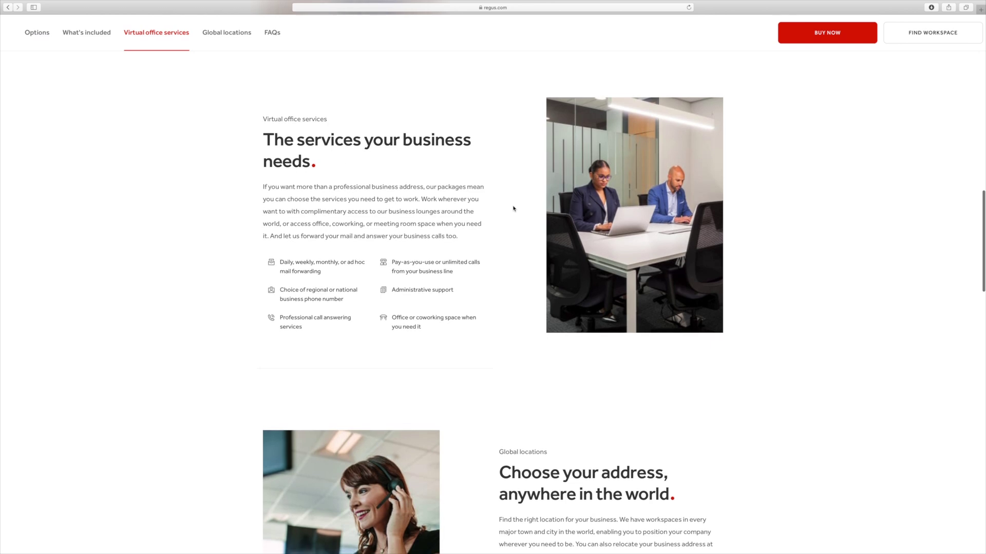
scroll(514, 209, "down", 1)
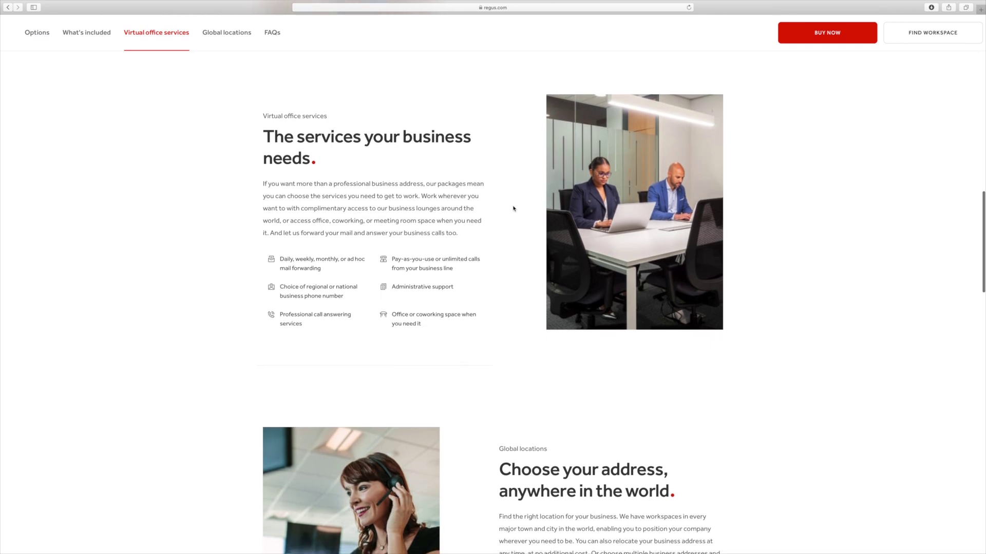
Review the Virtual Offices page from its start through the plan options, inclusions, services and global locations to the FAQs.
scroll(513, 208, "up", 15)
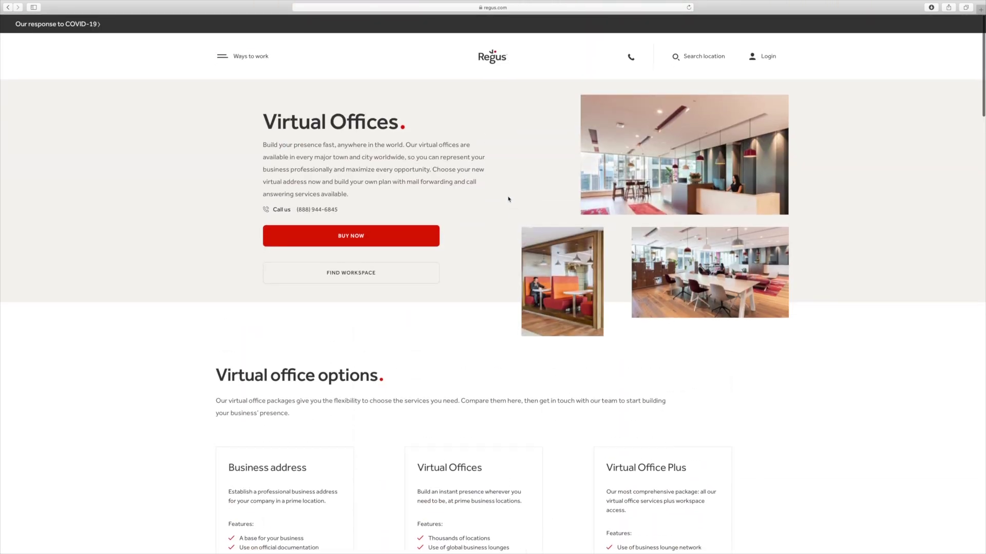
scroll(509, 199, "down", 8)
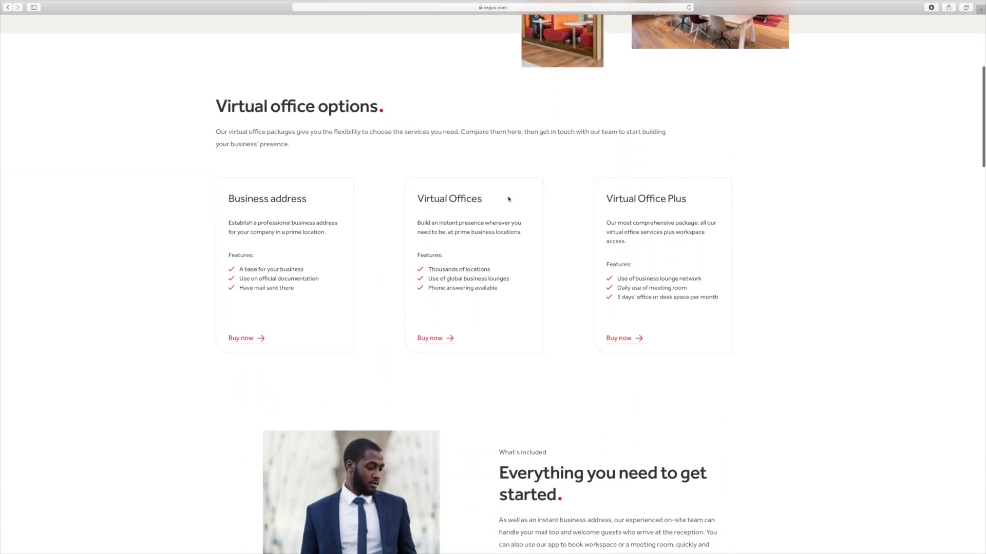
scroll(508, 199, "down", 1)
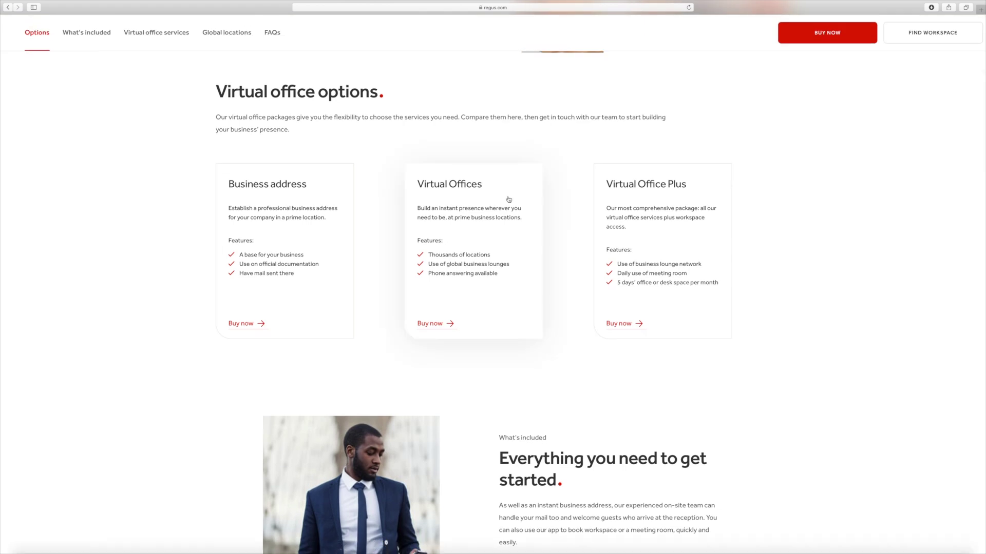
scroll(508, 199, "down", 6)
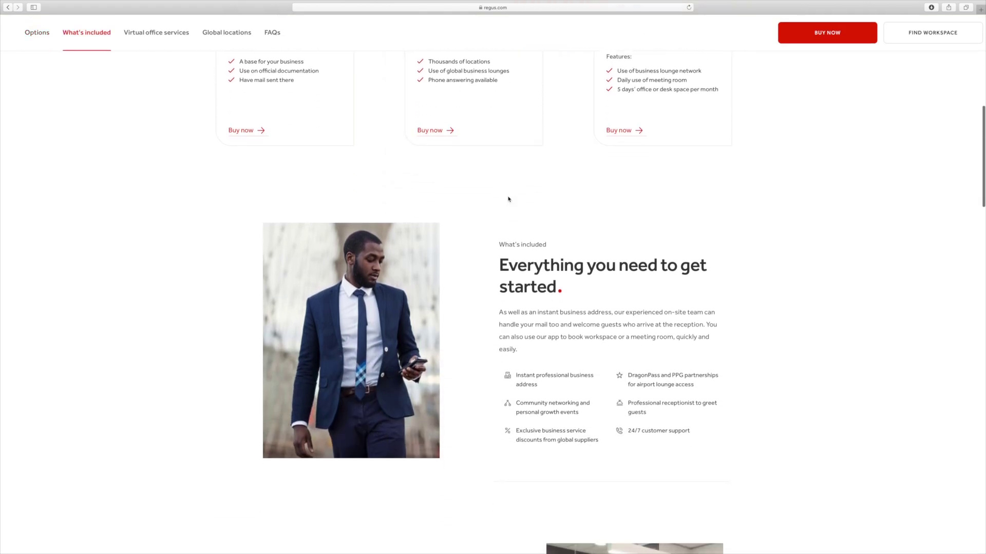
scroll(508, 199, "down", 3)
scroll(507, 197, "down", 2)
scroll(508, 196, "down", 8)
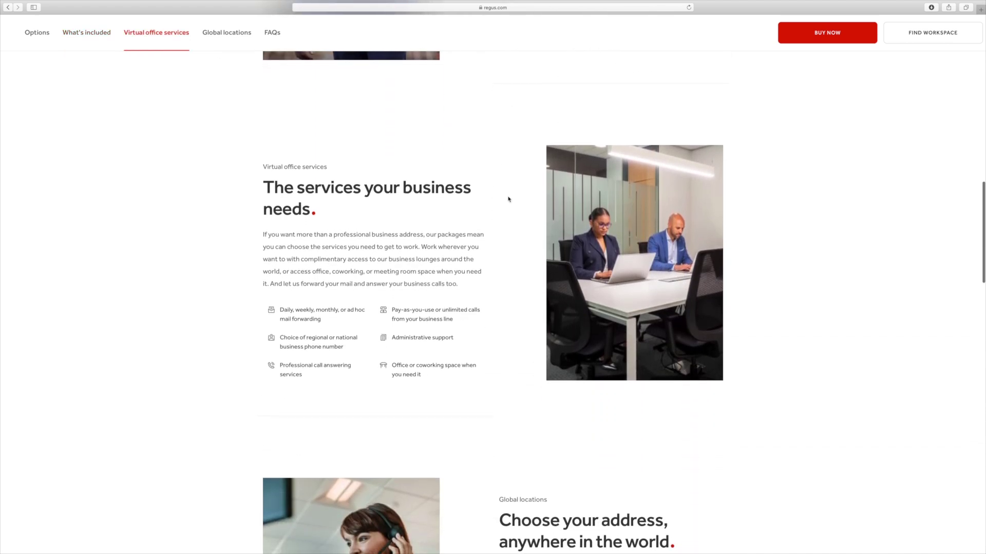
scroll(508, 200, "down", 2)
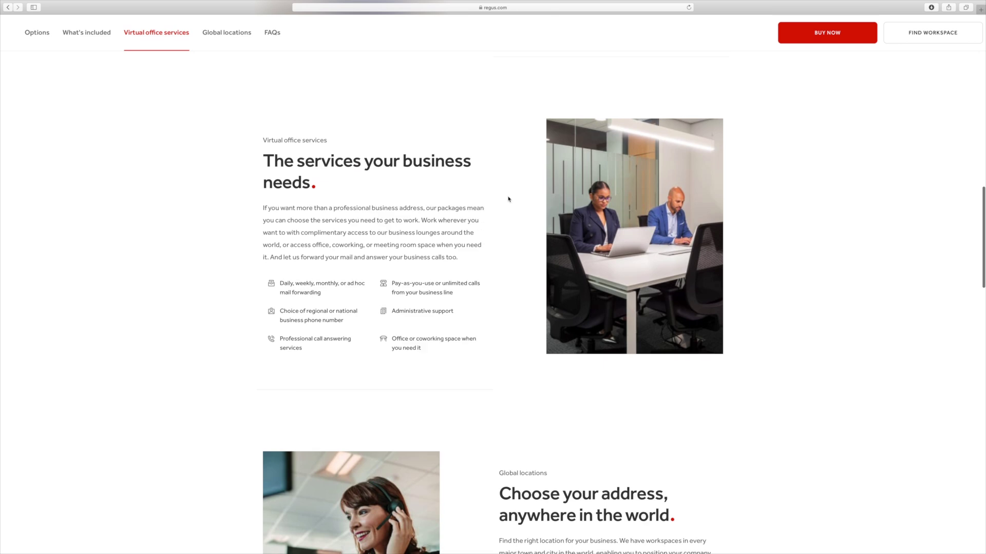
scroll(508, 199, "down", 6)
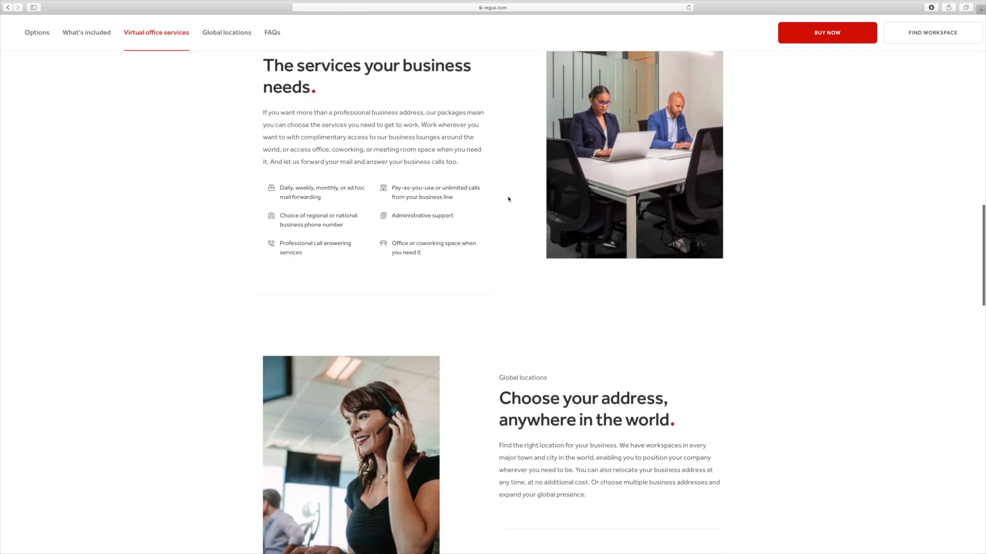
scroll(508, 199, "down", 10)
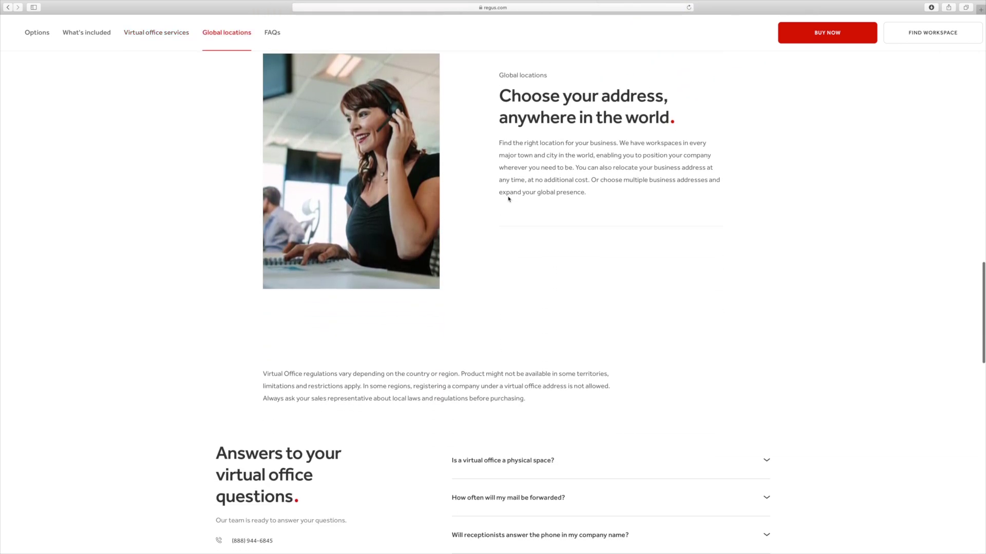
scroll(508, 199, "down", 2)
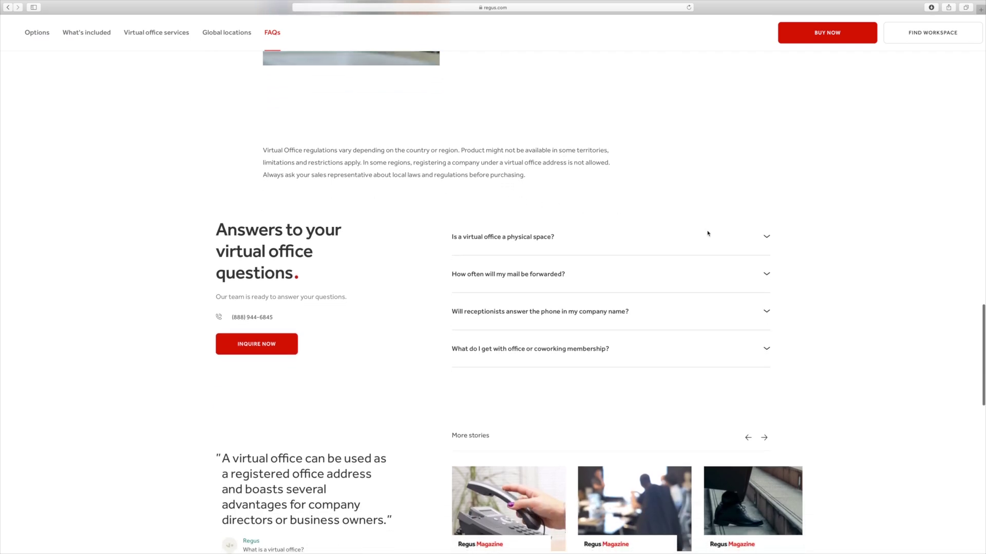
Read the FAQ answers about physical space, mail forwarding frequency and receptionists answering calls, collapsing each one after reading.
left_click(766, 238)
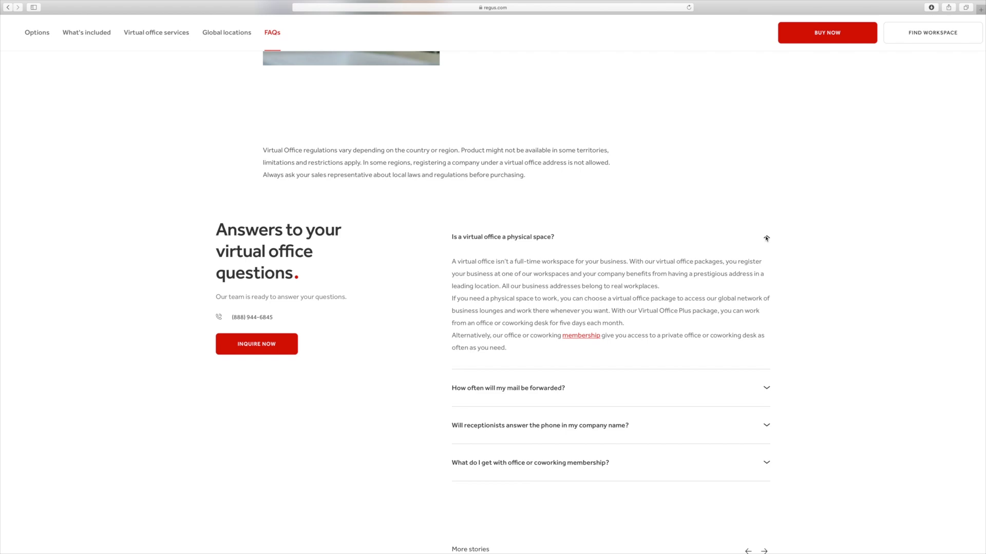
left_click(765, 238)
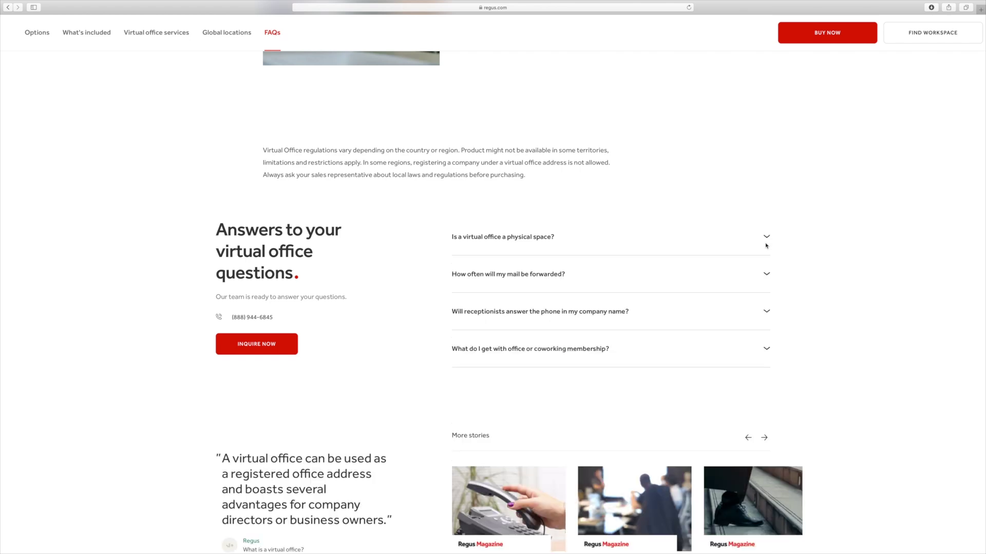
left_click(766, 275)
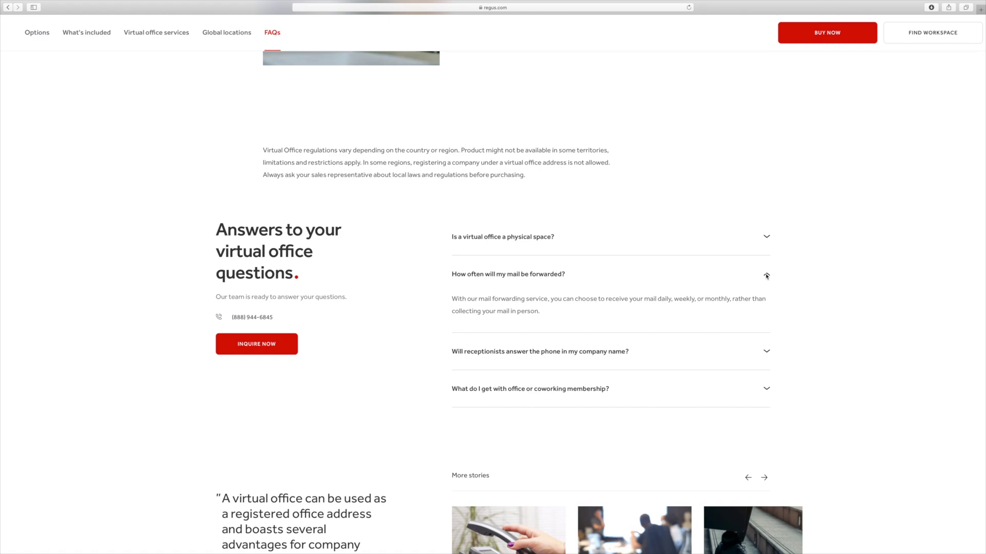
left_click(766, 276)
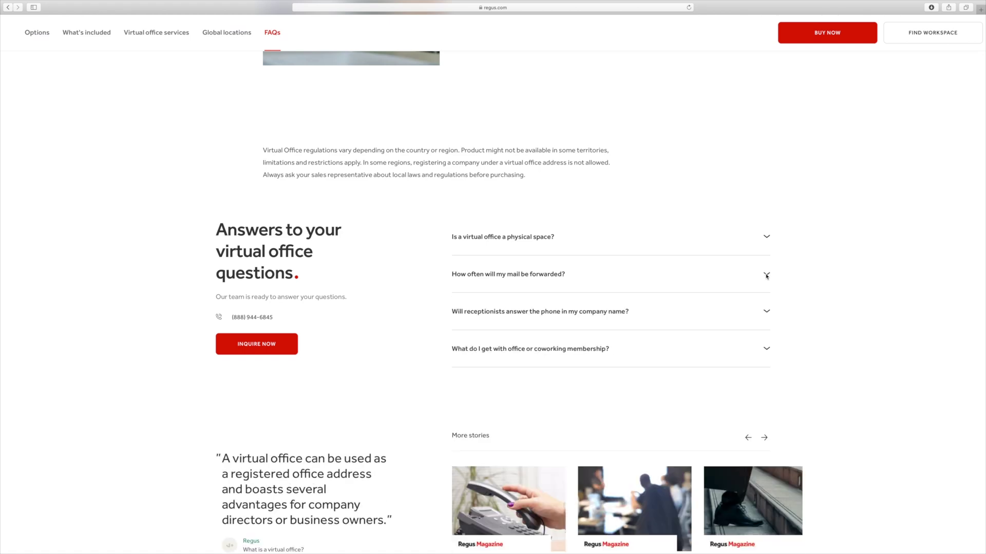
left_click(768, 310)
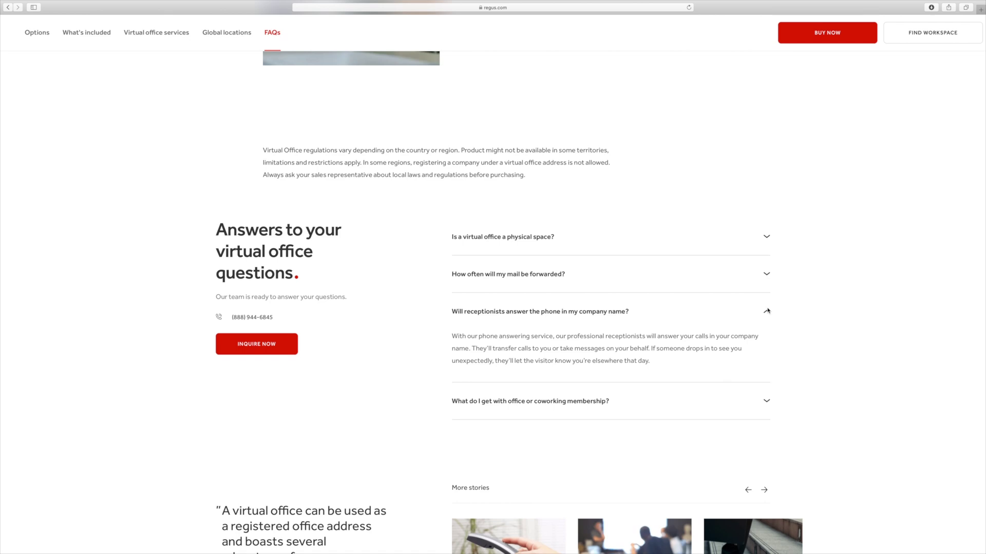
left_click(767, 310)
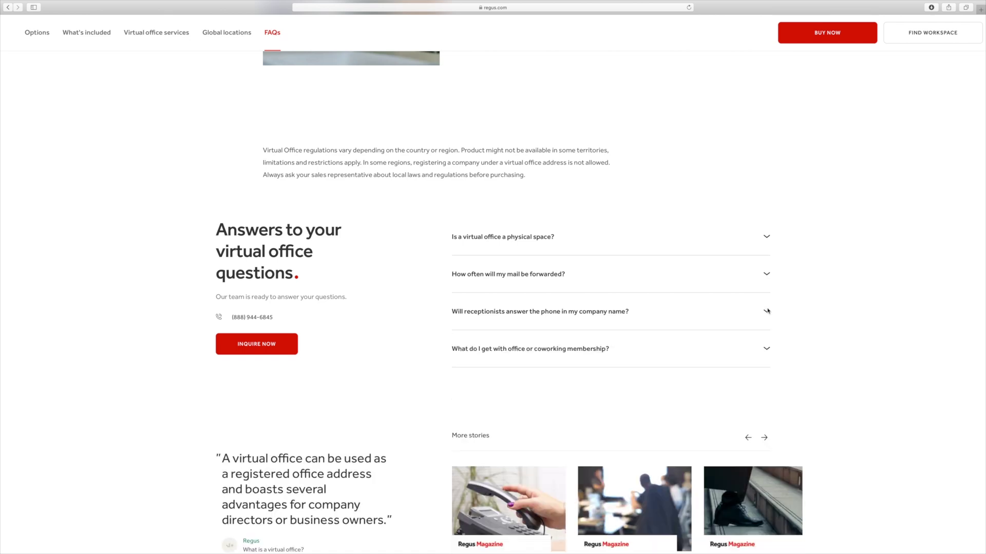
Review the stories, other ways to work and pricing note below the FAQs, and return to the beginning of the Virtual Offices page.
scroll(768, 310, "down", 5)
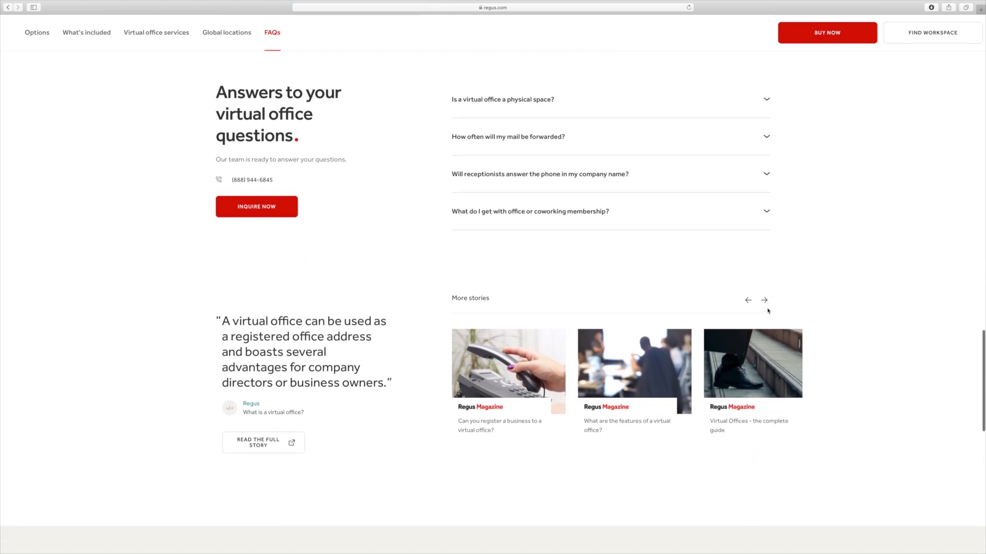
scroll(768, 311, "down", 7)
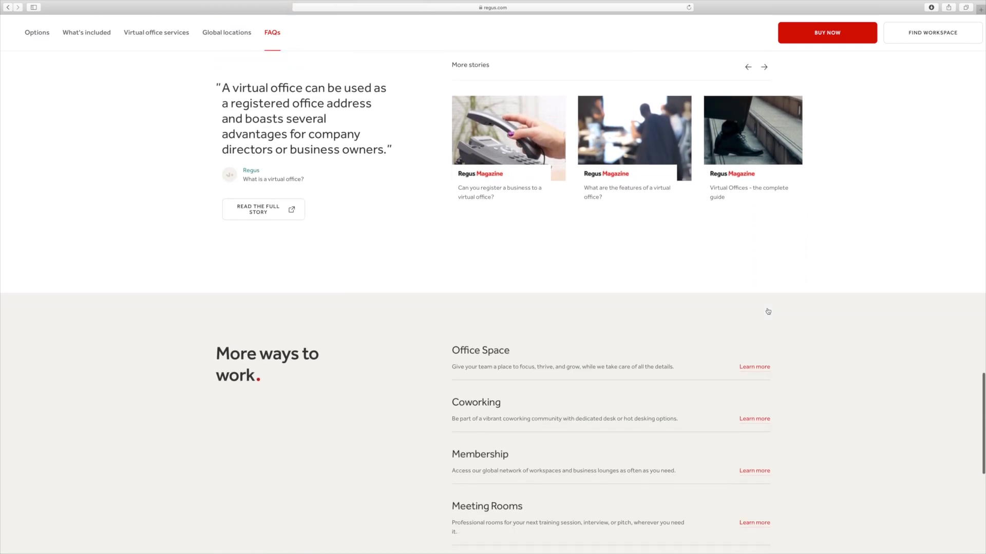
scroll(768, 311, "down", 3)
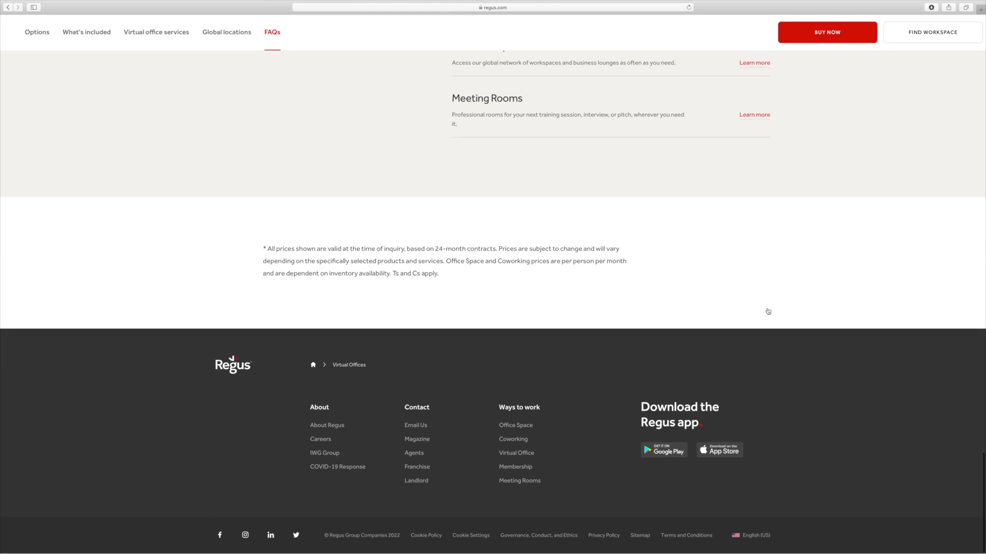
scroll(768, 312, "up", 20)
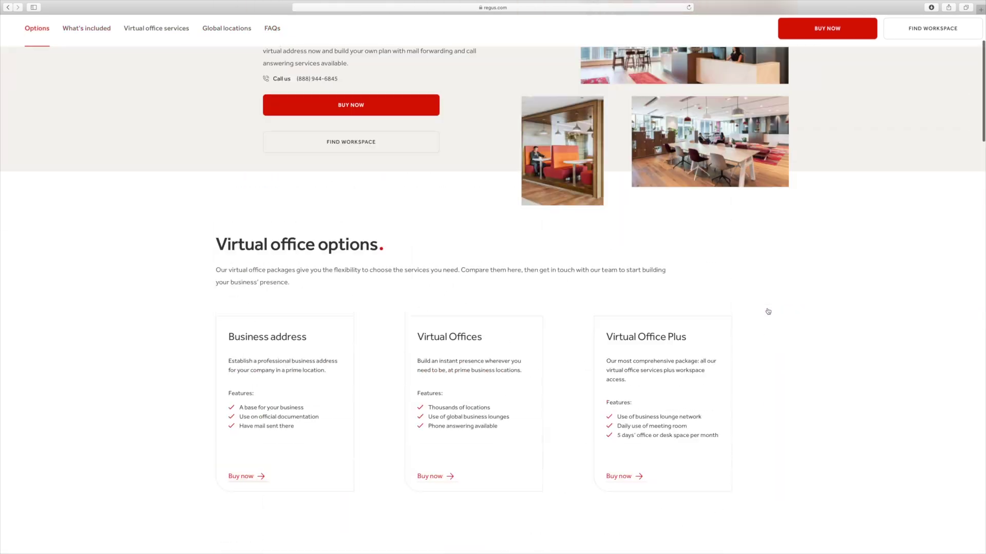
scroll(500, 105, "down", 1)
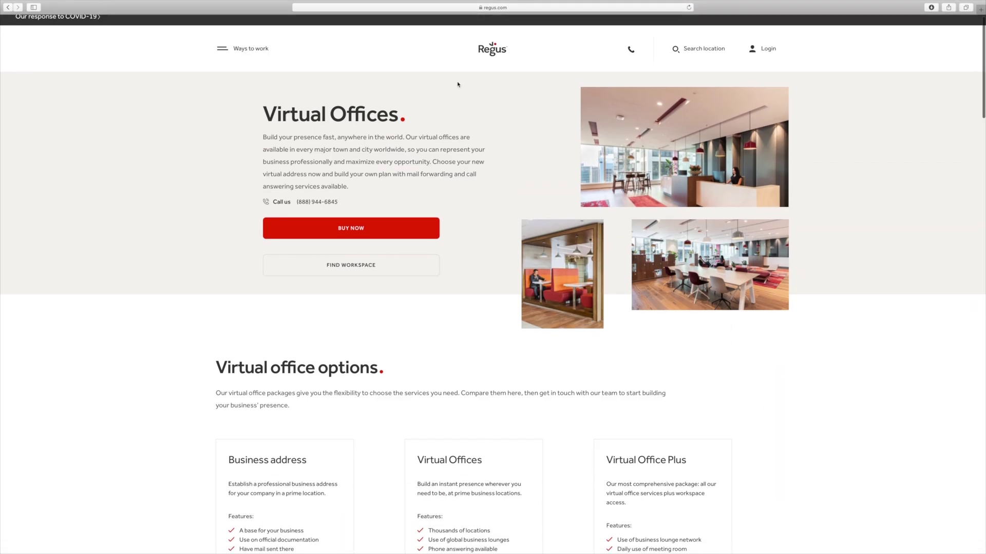
mouse_move(541, 2)
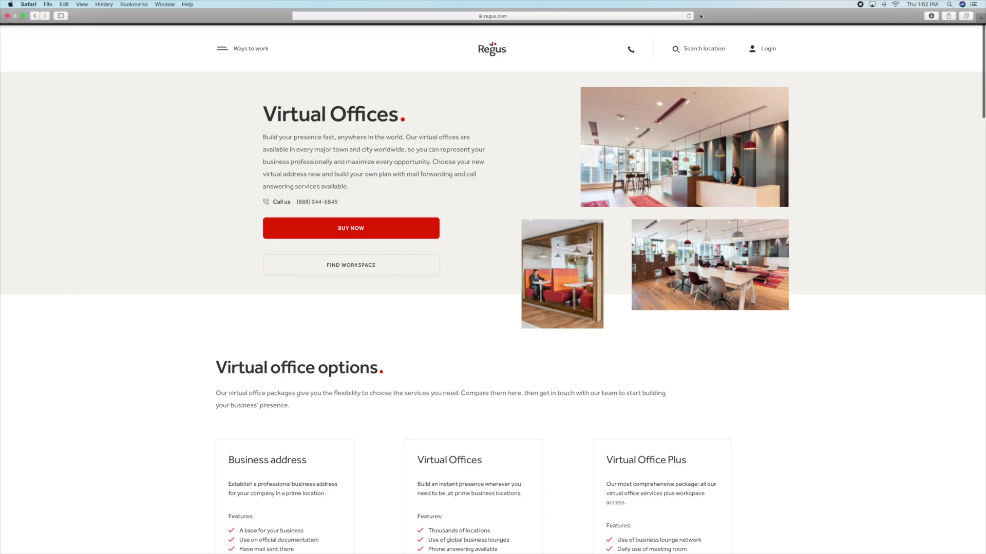